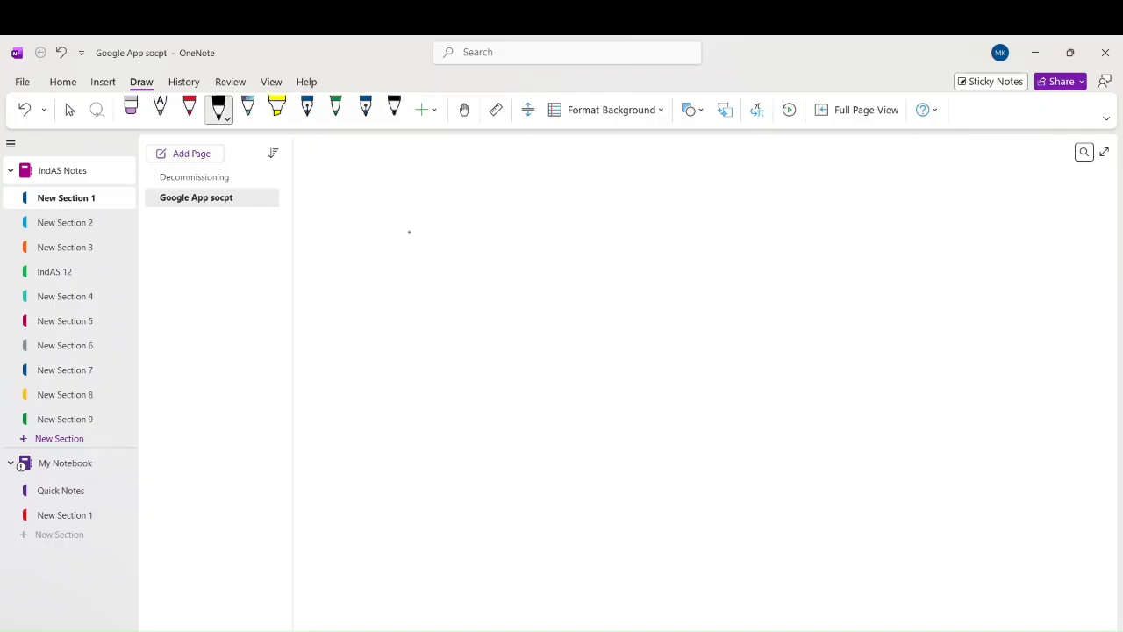
# Handwrite the heading "D.T.A" near the top of the Google App socpt page and underline it.
pyautogui.moveTo(515, 180)
pyautogui.mouseDown()
pyautogui.moveTo(525, 200)
pyautogui.moveTo(558, 188)
pyautogui.mouseUp()
pyautogui.moveTo(575, 185)
pyautogui.mouseDown()
pyautogui.moveTo(577, 198)
pyautogui.moveTo(593, 183)
pyautogui.mouseUp()
pyautogui.moveTo(588, 200)
pyautogui.mouseDown()
pyautogui.moveTo(614, 172)
pyautogui.moveTo(628, 186)
pyautogui.mouseUp()
pyautogui.moveTo(496, 226); pyautogui.dragTo(664, 211)
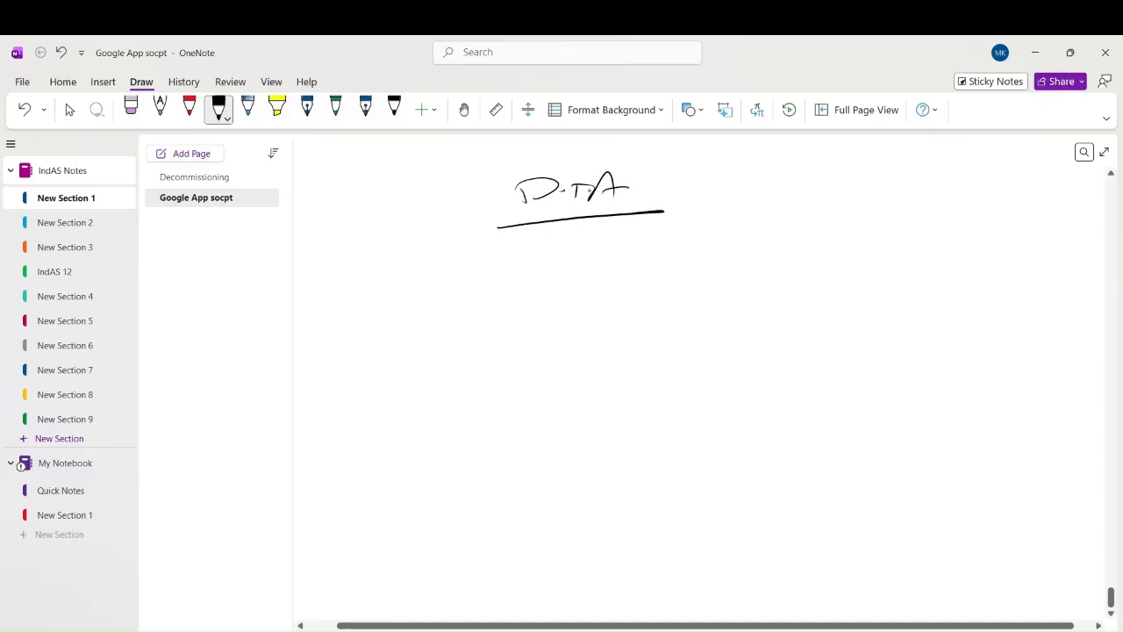
pyautogui.moveTo(597, 177); pyautogui.dragTo(619, 200)
# Draw the branch lines below the heading and handwrite "B/S Approach" under the first branch.
pyautogui.moveTo(381, 265)
pyautogui.mouseDown()
pyautogui.moveTo(784, 244)
pyautogui.moveTo(402, 301)
pyautogui.mouseUp()
pyautogui.moveTo(379, 339)
pyautogui.mouseDown()
pyautogui.moveTo(377, 359)
pyautogui.moveTo(405, 347)
pyautogui.mouseUp()
pyautogui.moveTo(429, 316)
pyautogui.mouseDown()
pyautogui.moveTo(411, 356)
pyautogui.moveTo(425, 349)
pyautogui.mouseUp()
pyautogui.moveTo(470, 323)
pyautogui.mouseDown()
pyautogui.moveTo(464, 349)
pyautogui.moveTo(485, 350)
pyautogui.mouseUp()
pyautogui.moveTo(488, 326)
pyautogui.mouseDown()
pyautogui.moveTo(505, 337)
pyautogui.moveTo(511, 364)
pyautogui.mouseUp()
pyautogui.moveTo(511, 326); pyautogui.dragTo(556, 339)
pyautogui.moveTo(558, 330); pyautogui.dragTo(593, 341)
pyautogui.moveTo(600, 309)
pyautogui.mouseDown()
pyautogui.moveTo(614, 348)
pyautogui.moveTo(639, 347)
pyautogui.mouseUp()
# Handwrite "P&L Approach" opposite the B/S Approach label and underline its ending.
pyautogui.moveTo(765, 282); pyautogui.dragTo(772, 322)
pyautogui.moveTo(786, 298)
pyautogui.mouseDown()
pyautogui.moveTo(807, 333)
pyautogui.moveTo(825, 319)
pyautogui.mouseUp()
pyautogui.moveTo(832, 297)
pyautogui.mouseDown()
pyautogui.moveTo(865, 298)
pyautogui.moveTo(881, 279)
pyautogui.mouseUp()
pyautogui.moveTo(881, 279); pyautogui.dragTo(892, 333)
pyautogui.moveTo(918, 290); pyautogui.dragTo(963, 304)
pyautogui.moveTo(962, 290); pyautogui.dragTo(998, 305)
pyautogui.moveTo(1009, 298); pyautogui.dragTo(1019, 306)
pyautogui.moveTo(1028, 267)
pyautogui.mouseDown()
pyautogui.moveTo(1032, 307)
pyautogui.moveTo(1058, 308)
pyautogui.mouseUp()
pyautogui.moveTo(952, 310); pyautogui.dragTo(1070, 307)
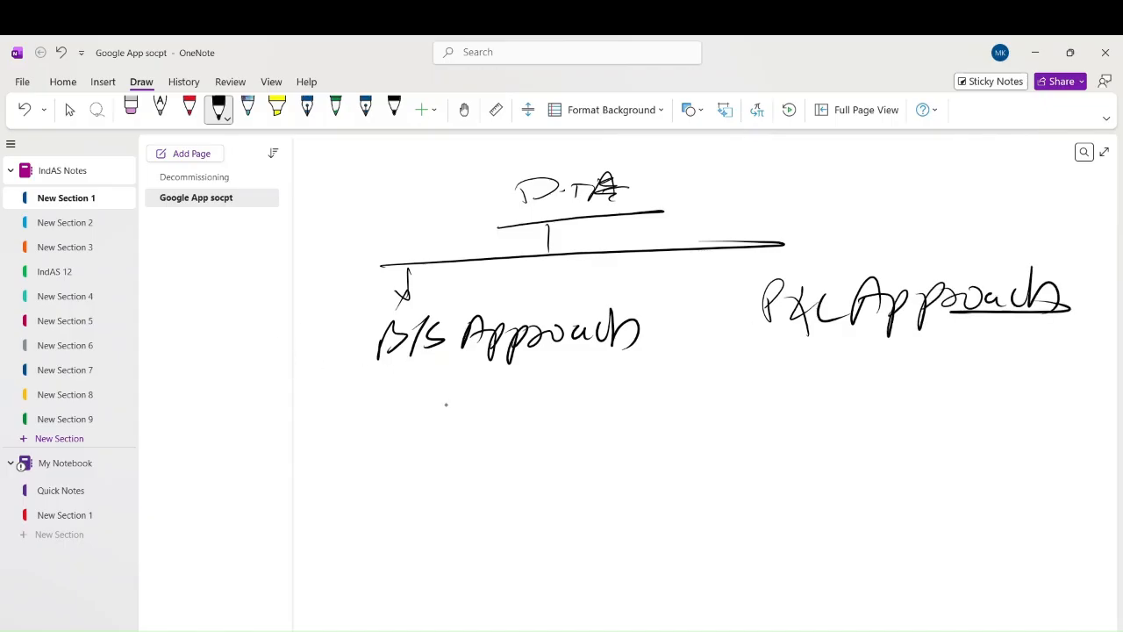
# Box the B/S Approach label and handwrite "Ind AS 12 Tax Expenses" beneath it.
pyautogui.moveTo(383, 383); pyautogui.dragTo(632, 381)
pyautogui.moveTo(430, 401); pyautogui.dragTo(449, 405)
pyautogui.moveTo(434, 409)
pyautogui.mouseDown()
pyautogui.moveTo(451, 423)
pyautogui.moveTo(483, 396)
pyautogui.moveTo(534, 421)
pyautogui.moveTo(539, 412)
pyautogui.mouseUp()
pyautogui.moveTo(549, 402); pyautogui.dragTo(549, 425)
pyautogui.moveTo(570, 398)
pyautogui.mouseDown()
pyautogui.moveTo(572, 411)
pyautogui.moveTo(600, 409)
pyautogui.mouseUp()
pyautogui.moveTo(519, 433)
pyautogui.mouseDown()
pyautogui.moveTo(579, 424)
pyautogui.moveTo(621, 390)
pyautogui.mouseUp()
pyautogui.moveTo(620, 396); pyautogui.dragTo(657, 405)
pyautogui.moveTo(665, 389); pyautogui.dragTo(679, 409)
pyautogui.moveTo(679, 400); pyautogui.dragTo(709, 426)
pyautogui.moveTo(702, 403); pyautogui.dragTo(785, 391)
pyautogui.moveTo(563, 272)
pyautogui.mouseDown()
pyautogui.moveTo(493, 272)
pyautogui.moveTo(607, 382)
pyautogui.moveTo(628, 379)
pyautogui.mouseUp()
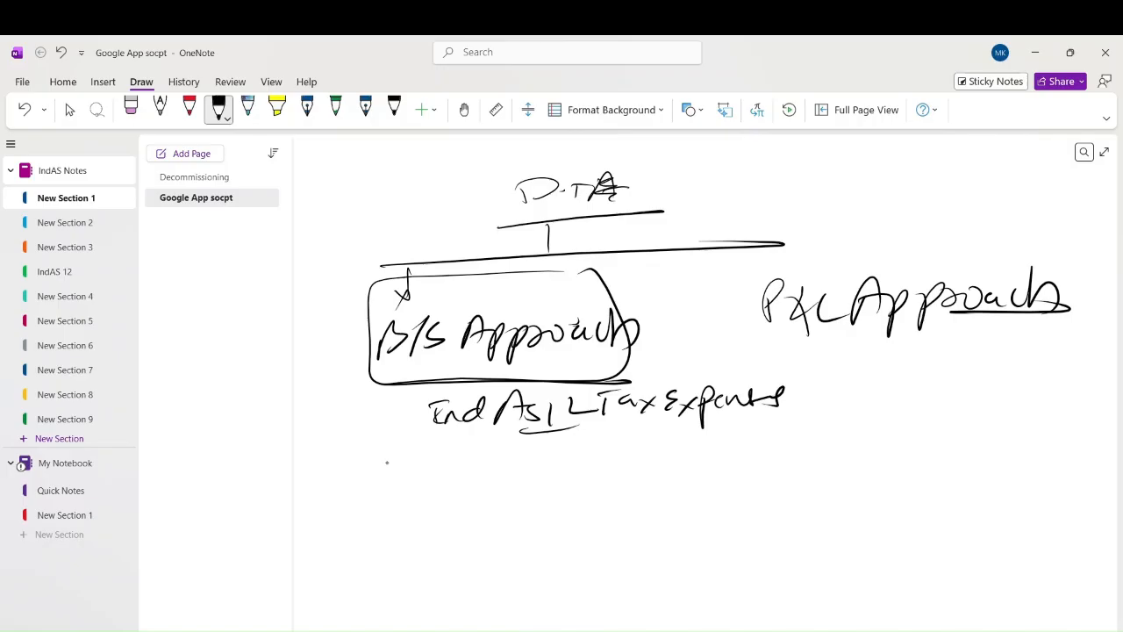
# Handwrite a circled "B/S" below the Ind AS 12 line, followed by an underlined "Timing difference" note.
pyautogui.moveTo(351, 464); pyautogui.dragTo(355, 485)
pyautogui.moveTo(379, 460)
pyautogui.mouseDown()
pyautogui.moveTo(367, 485)
pyautogui.moveTo(412, 491)
pyautogui.mouseUp()
pyautogui.moveTo(377, 433)
pyautogui.mouseDown()
pyautogui.moveTo(351, 504)
pyautogui.moveTo(421, 438)
pyautogui.moveTo(462, 468)
pyautogui.mouseUp()
pyautogui.moveTo(455, 469)
pyautogui.mouseDown()
pyautogui.moveTo(455, 485)
pyautogui.moveTo(533, 469)
pyautogui.mouseUp()
pyautogui.moveTo(544, 467)
pyautogui.mouseDown()
pyautogui.moveTo(537, 493)
pyautogui.moveTo(588, 451)
pyautogui.moveTo(620, 442)
pyautogui.mouseUp()
pyautogui.moveTo(618, 483)
pyautogui.mouseDown()
pyautogui.moveTo(632, 444)
pyautogui.moveTo(649, 471)
pyautogui.mouseUp()
pyautogui.moveTo(653, 465)
pyautogui.mouseDown()
pyautogui.moveTo(665, 474)
pyautogui.moveTo(667, 463)
pyautogui.mouseUp()
pyautogui.moveTo(542, 488); pyautogui.dragTo(641, 481)
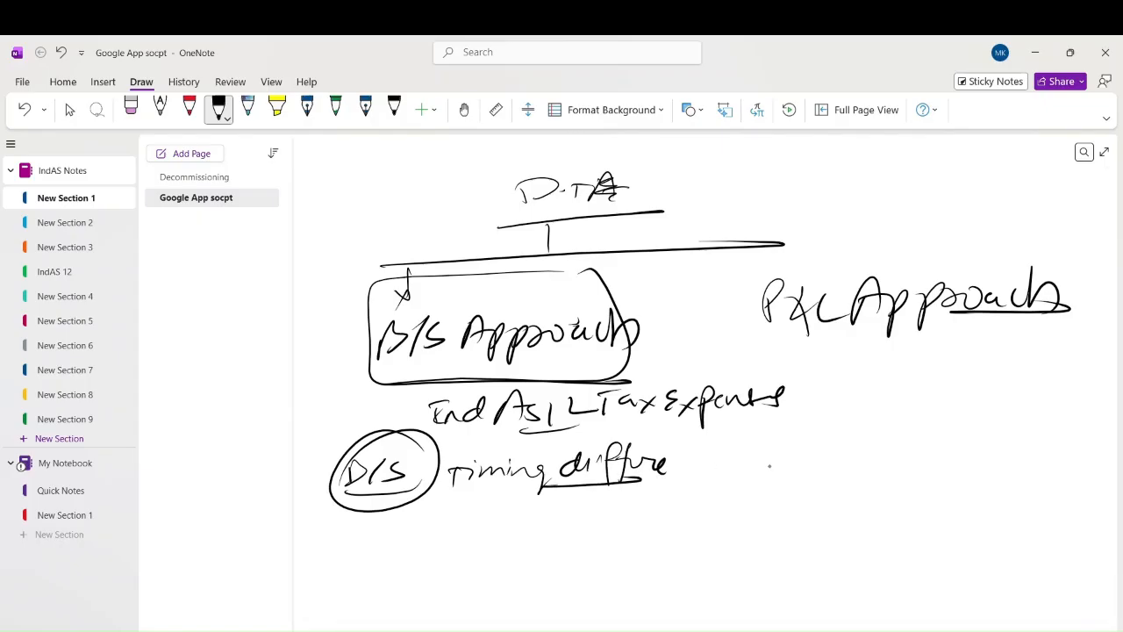
# Add a plus sign after the timing difference note and list "PPE" and "Provisions for gratuity" beside it.
pyautogui.moveTo(697, 462); pyautogui.dragTo(723, 461)
pyautogui.moveTo(712, 452); pyautogui.dragTo(714, 472)
pyautogui.moveTo(776, 444)
pyautogui.mouseDown()
pyautogui.moveTo(776, 471)
pyautogui.moveTo(778, 455)
pyautogui.mouseUp()
pyautogui.moveTo(790, 443)
pyautogui.mouseDown()
pyautogui.moveTo(791, 469)
pyautogui.moveTo(793, 453)
pyautogui.mouseUp()
pyautogui.moveTo(808, 445); pyautogui.dragTo(811, 460)
pyautogui.moveTo(811, 442); pyautogui.dragTo(827, 444)
pyautogui.moveTo(782, 492); pyautogui.dragTo(784, 510)
pyautogui.moveTo(784, 493); pyautogui.dragTo(821, 507)
pyautogui.moveTo(825, 500)
pyautogui.mouseDown()
pyautogui.moveTo(926, 504)
pyautogui.moveTo(948, 519)
pyautogui.mouseUp()
pyautogui.moveTo(958, 504)
pyautogui.mouseDown()
pyautogui.moveTo(972, 502)
pyautogui.moveTo(960, 500)
pyautogui.mouseUp()
pyautogui.moveTo(968, 507)
pyautogui.mouseDown()
pyautogui.moveTo(981, 497)
pyautogui.moveTo(988, 505)
pyautogui.mouseUp()
pyautogui.moveTo(1008, 497)
pyautogui.mouseDown()
pyautogui.moveTo(1006, 518)
pyautogui.moveTo(1056, 485)
pyautogui.mouseUp()
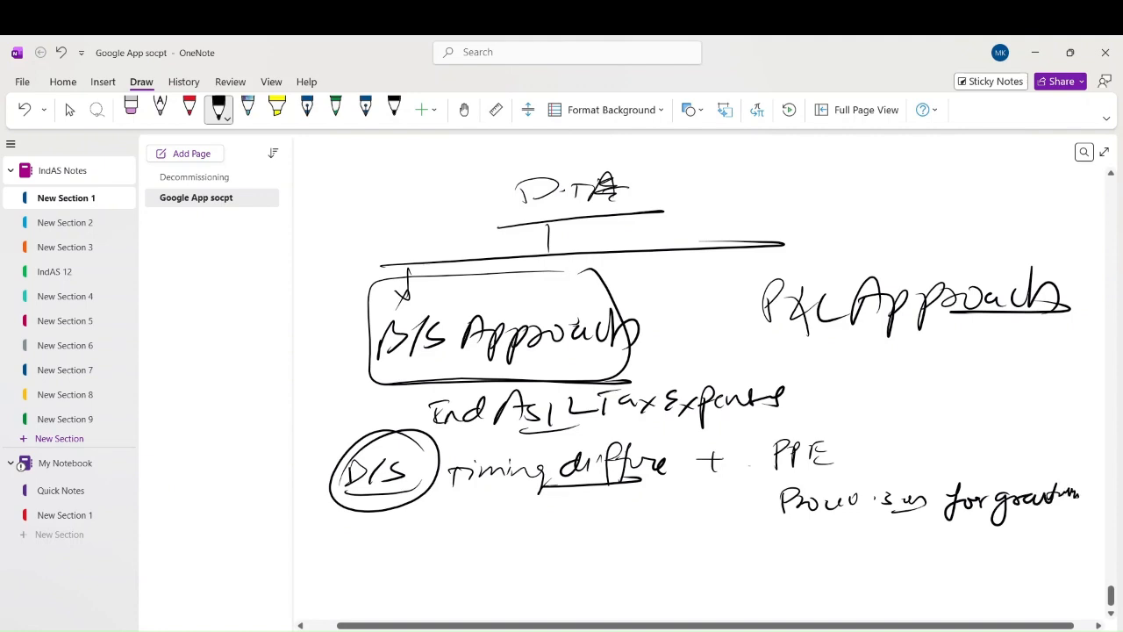
# Add "LC" and an underlined "Bonus" to the handwritten list and draw a bracket around its open side.
pyautogui.moveTo(823, 527); pyautogui.dragTo(838, 538)
pyautogui.moveTo(868, 529); pyautogui.dragTo(839, 575)
pyautogui.moveTo(856, 561); pyautogui.dragTo(916, 579)
pyautogui.moveTo(862, 589); pyautogui.dragTo(916, 583)
pyautogui.moveTo(784, 400)
pyautogui.mouseDown()
pyautogui.moveTo(729, 618)
pyautogui.moveTo(803, 598)
pyautogui.mouseUp()
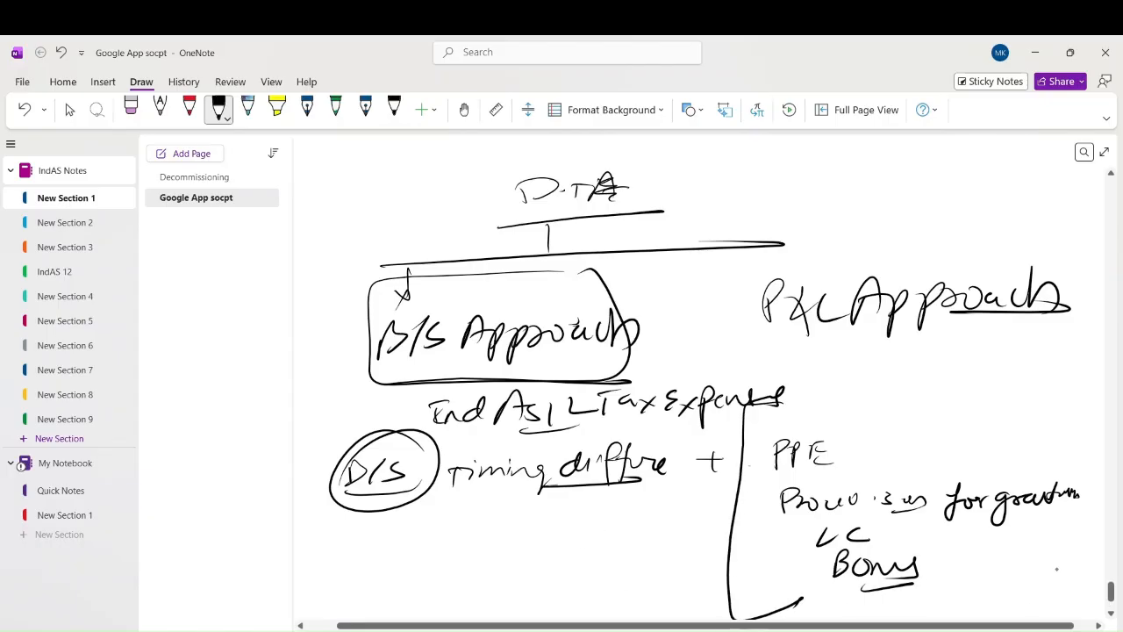
# Handwrite further notes with the black pen in the blank area below the timing difference list.
pyautogui.press('Down')
pyautogui.press('Down')
pyautogui.press('Down')
pyautogui.press('Down')
pyautogui.press('Down')
pyautogui.press('Down')
pyautogui.press('Down')
pyautogui.press('Down')
pyautogui.press('Down')
pyautogui.press('Down')
pyautogui.press('Down')
pyautogui.press('Down')
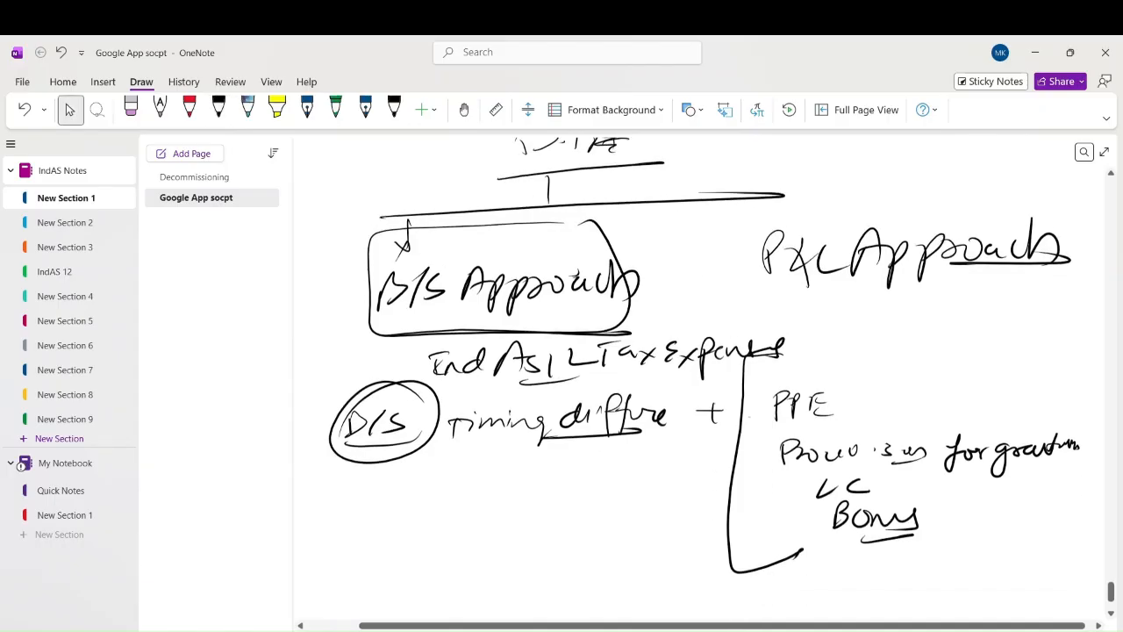
pyautogui.press('Down')
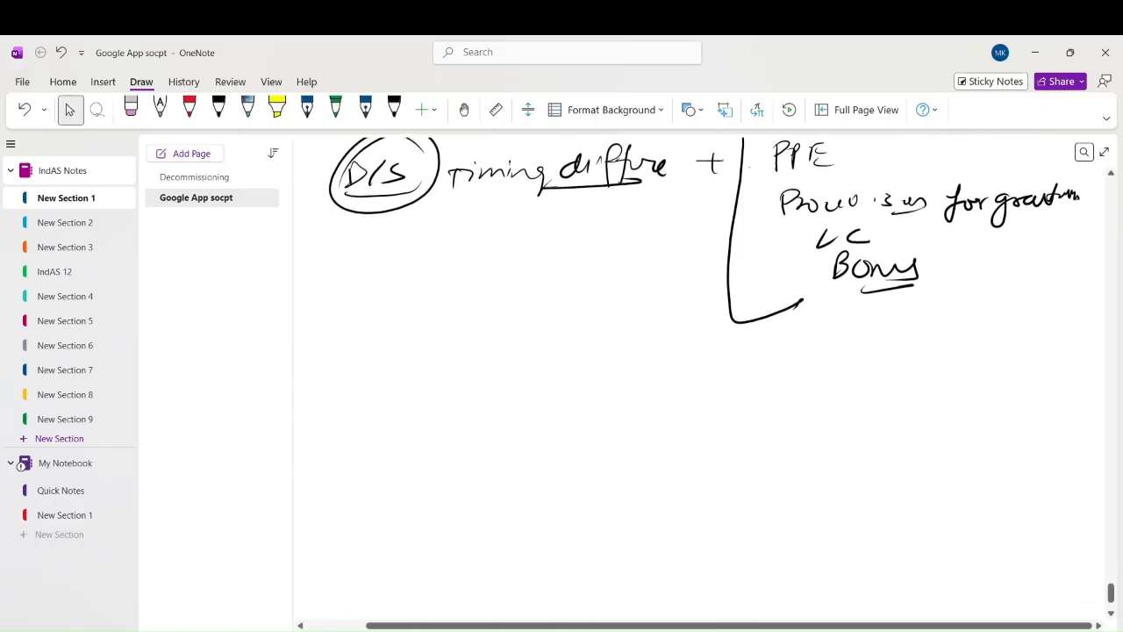
pyautogui.click(219, 109)
pyautogui.moveTo(447, 378)
pyautogui.mouseDown()
pyautogui.moveTo(493, 391)
pyautogui.moveTo(760, 374)
pyautogui.moveTo(777, 391)
pyautogui.moveTo(812, 377)
pyautogui.moveTo(763, 421)
pyautogui.moveTo(863, 360)
pyautogui.moveTo(912, 384)
pyautogui.moveTo(996, 374)
pyautogui.moveTo(986, 386)
pyautogui.moveTo(1099, 387)
pyautogui.mouseUp()
pyautogui.moveTo(349, 448); pyautogui.dragTo(493, 443)
pyautogui.moveTo(437, 471)
pyautogui.mouseDown()
pyautogui.moveTo(831, 426)
pyautogui.moveTo(878, 458)
pyautogui.moveTo(916, 439)
pyautogui.moveTo(1009, 435)
pyautogui.moveTo(1028, 456)
pyautogui.moveTo(1063, 439)
pyautogui.moveTo(1039, 468)
pyautogui.mouseUp()
pyautogui.moveTo(310, 511)
pyautogui.mouseDown()
pyautogui.moveTo(470, 493)
pyautogui.moveTo(683, 493)
pyautogui.moveTo(734, 517)
pyautogui.mouseUp()
pyautogui.moveTo(730, 474)
pyautogui.mouseDown()
pyautogui.moveTo(746, 496)
pyautogui.moveTo(998, 496)
pyautogui.moveTo(1018, 516)
pyautogui.mouseUp()
pyautogui.moveTo(314, 551)
pyautogui.mouseDown()
pyautogui.moveTo(345, 536)
pyautogui.moveTo(498, 558)
pyautogui.moveTo(651, 532)
pyautogui.moveTo(707, 547)
pyautogui.mouseUp()
pyautogui.click(714, 548)
pyautogui.moveTo(711, 539); pyautogui.dragTo(746, 564)
pyautogui.moveTo(746, 539); pyautogui.dragTo(844, 546)
pyautogui.moveTo(833, 526)
pyautogui.mouseDown()
pyautogui.moveTo(857, 522)
pyautogui.moveTo(874, 543)
pyautogui.mouseUp()
pyautogui.moveTo(879, 528)
pyautogui.mouseDown()
pyautogui.moveTo(898, 542)
pyautogui.moveTo(883, 542)
pyautogui.mouseUp()
pyautogui.moveTo(844, 559); pyautogui.dragTo(895, 556)
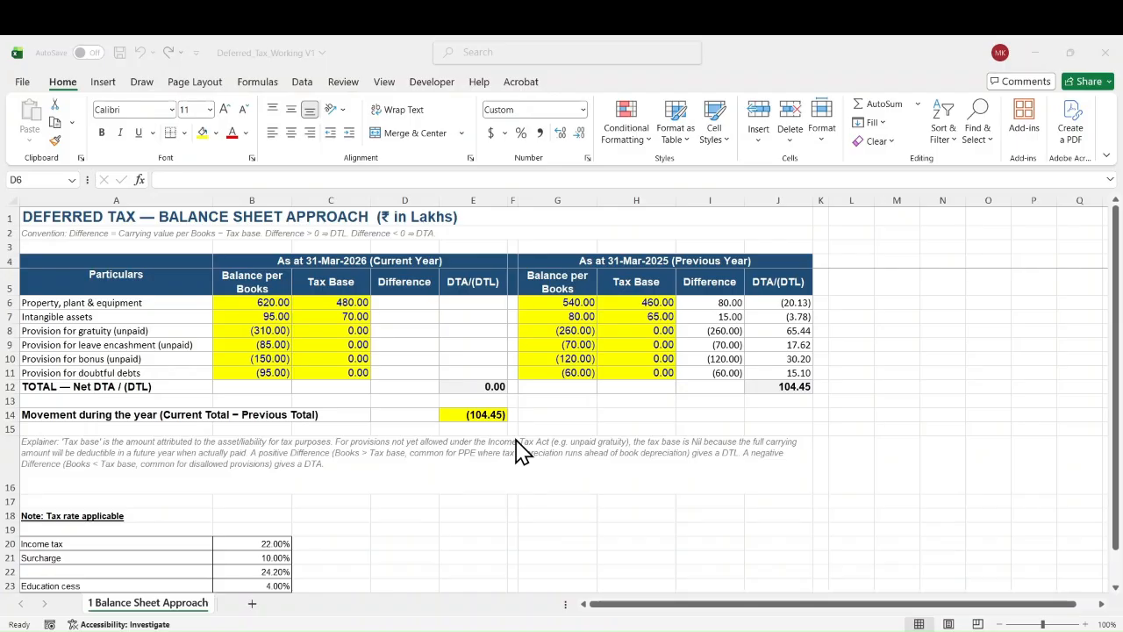
# Switch to the Deferred_Tax_Working V1 workbook in Excel and review the line items in the Particulars column.
pyautogui.click(516, 440)
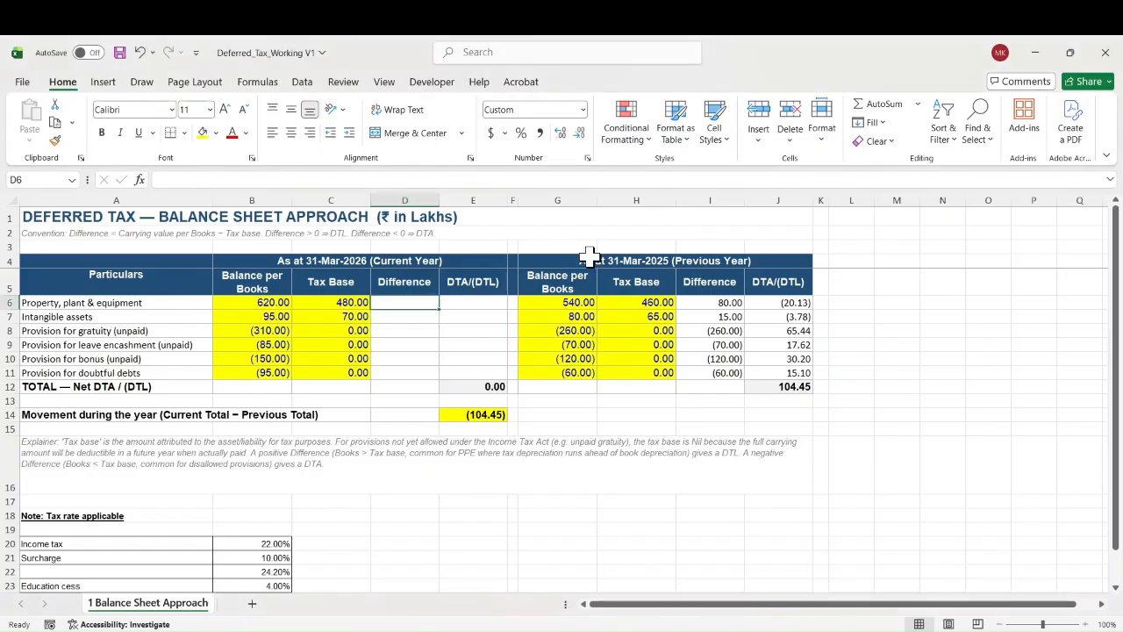
pyautogui.press('Left')
pyautogui.press('Left')
pyautogui.press('Left')
pyautogui.press('Up')
pyautogui.press('Down')
pyautogui.press('Down')
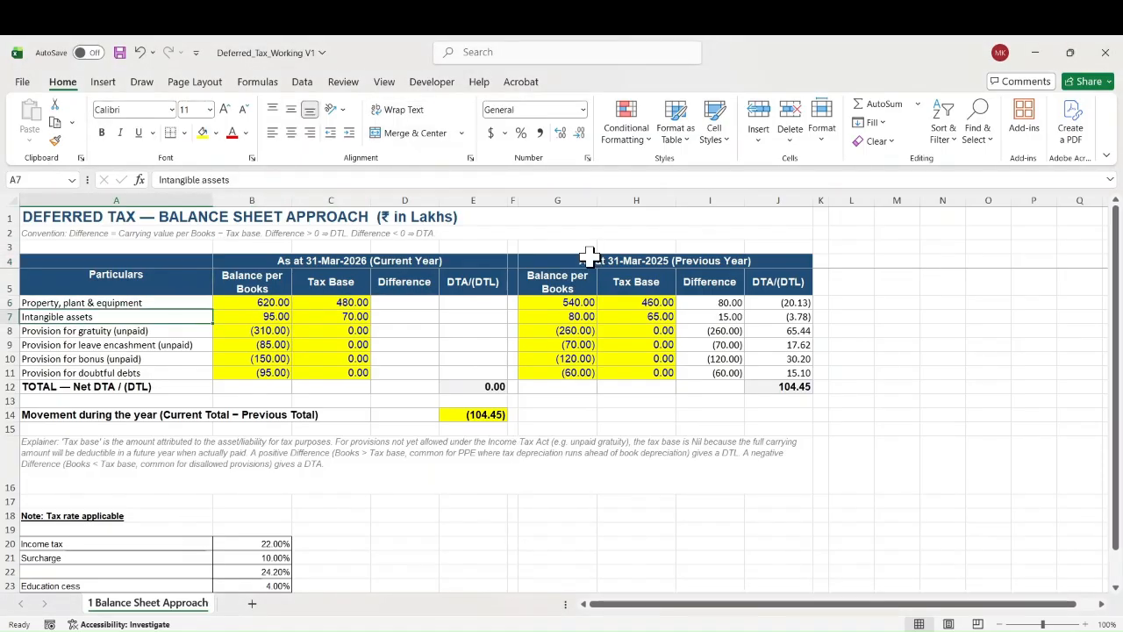
pyautogui.press('Down')
pyautogui.press('Down')
pyautogui.press('Up')
pyautogui.press('Up')
pyautogui.press('Up')
pyautogui.press('Up')
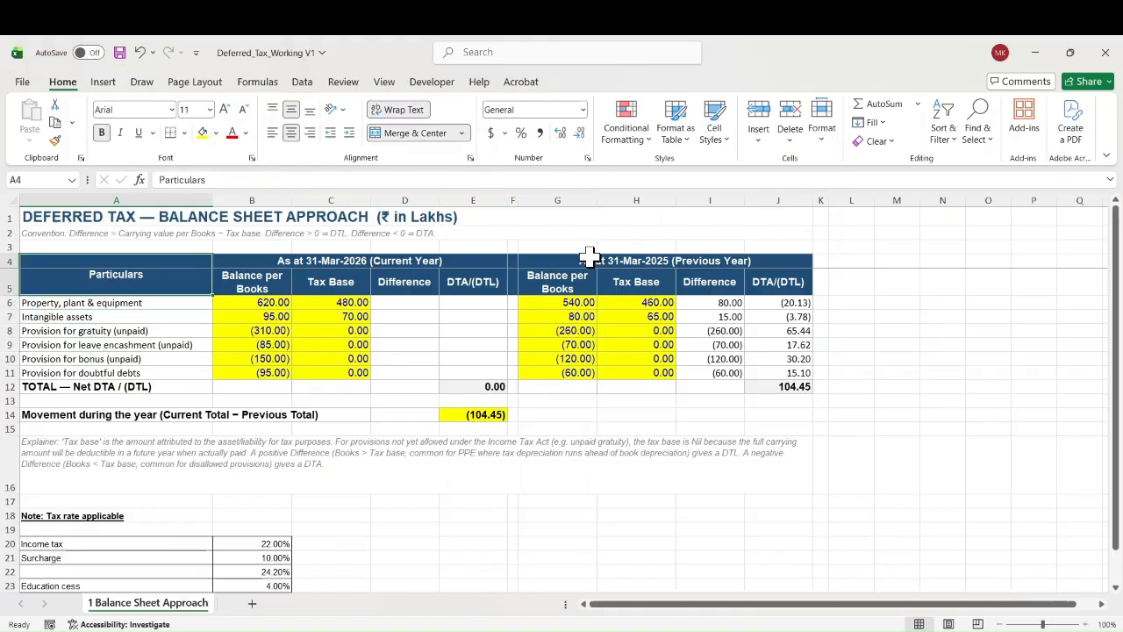
pyautogui.press('Up')
pyautogui.press('Up')
pyautogui.press('Up')
pyautogui.press('Down')
pyautogui.press('Down')
pyautogui.press('Down')
pyautogui.press('Down')
pyautogui.press('Down')
pyautogui.press('Down')
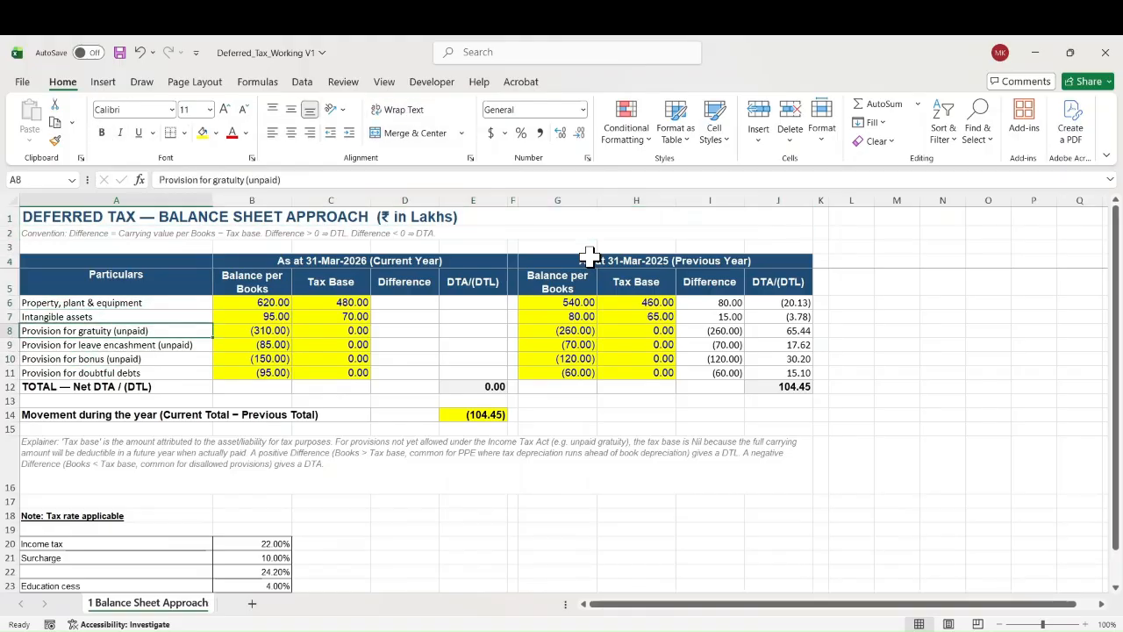
pyautogui.press('Up')
pyautogui.press('Up')
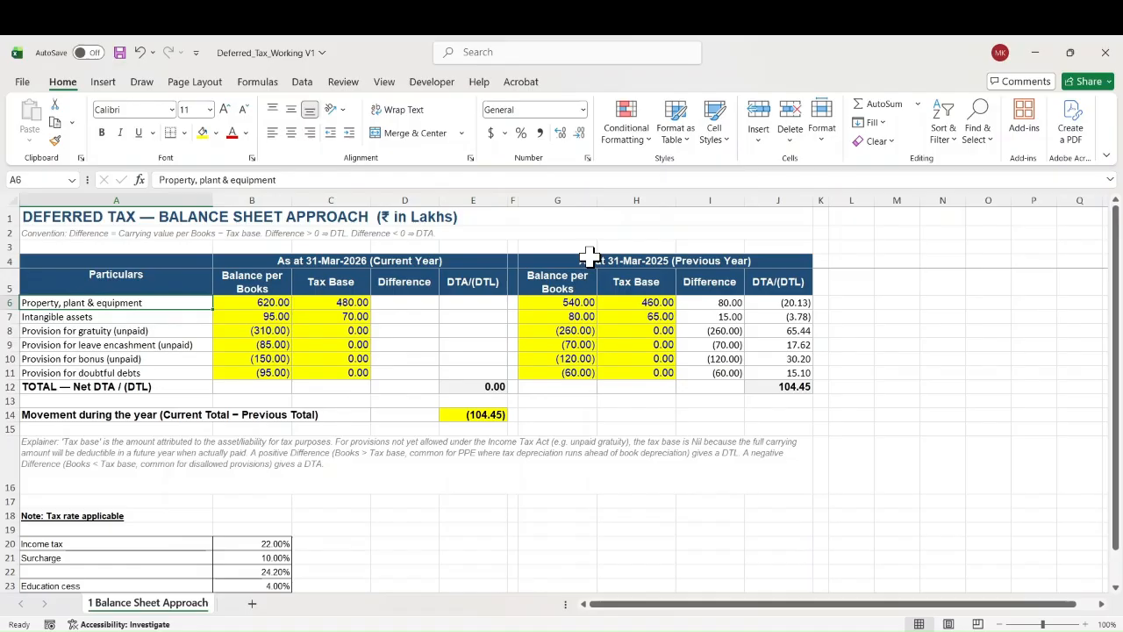
pyautogui.press('Down')
pyautogui.press('Up')
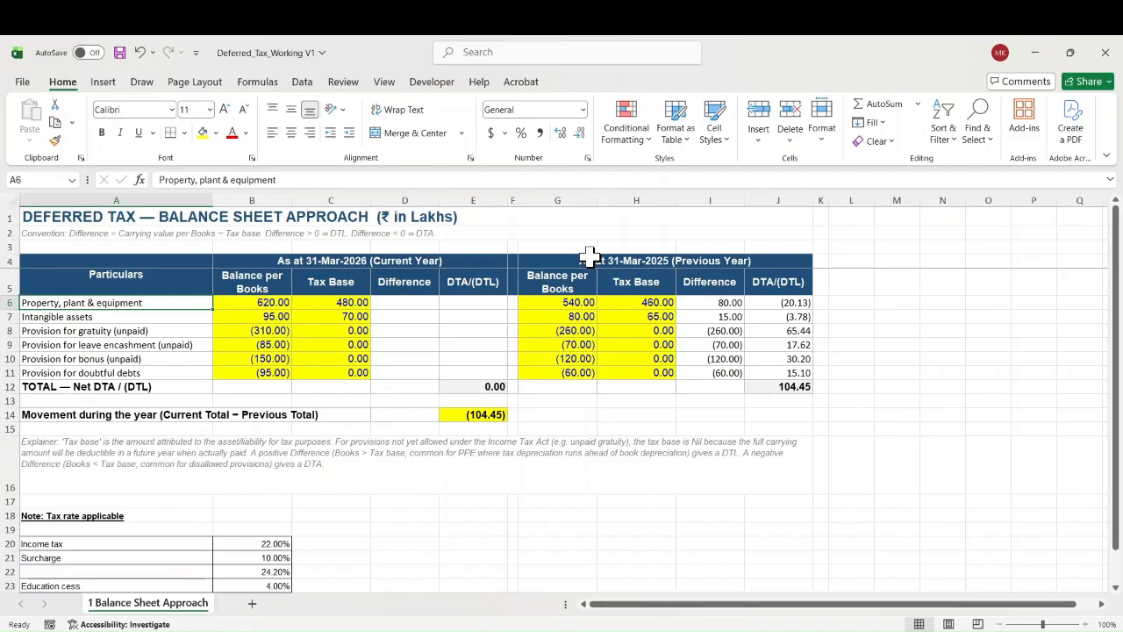
pyautogui.press('Down')
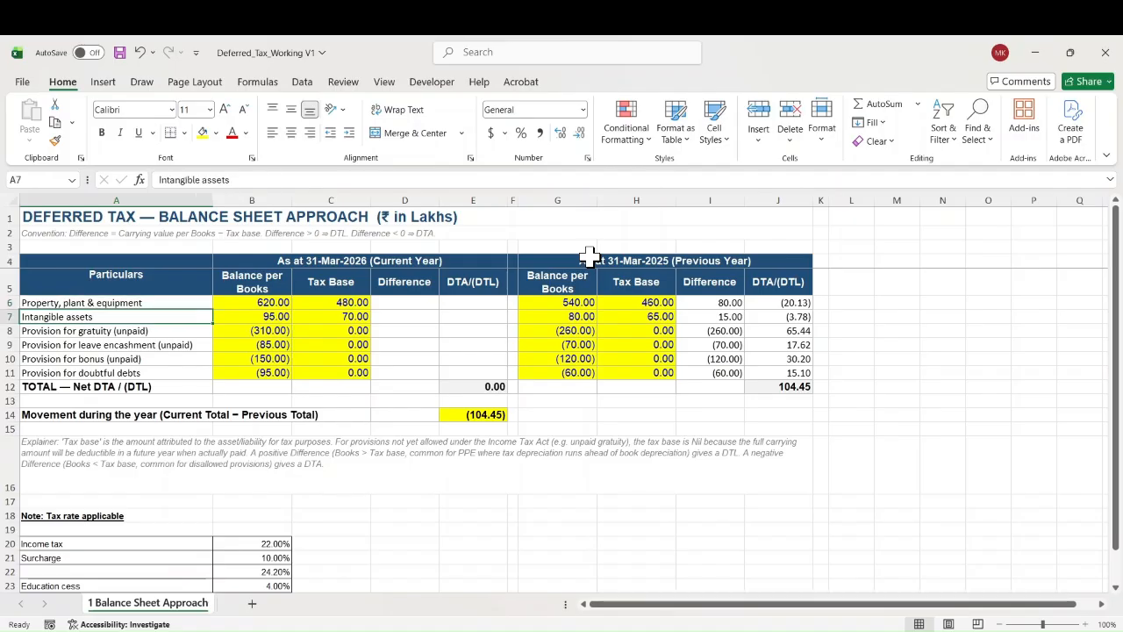
# Review the current-year Balance per Books figures from property, plant and equipment down to the unpaid provisions.
pyautogui.press('Up')
pyautogui.press('Right')
pyautogui.press('Up')
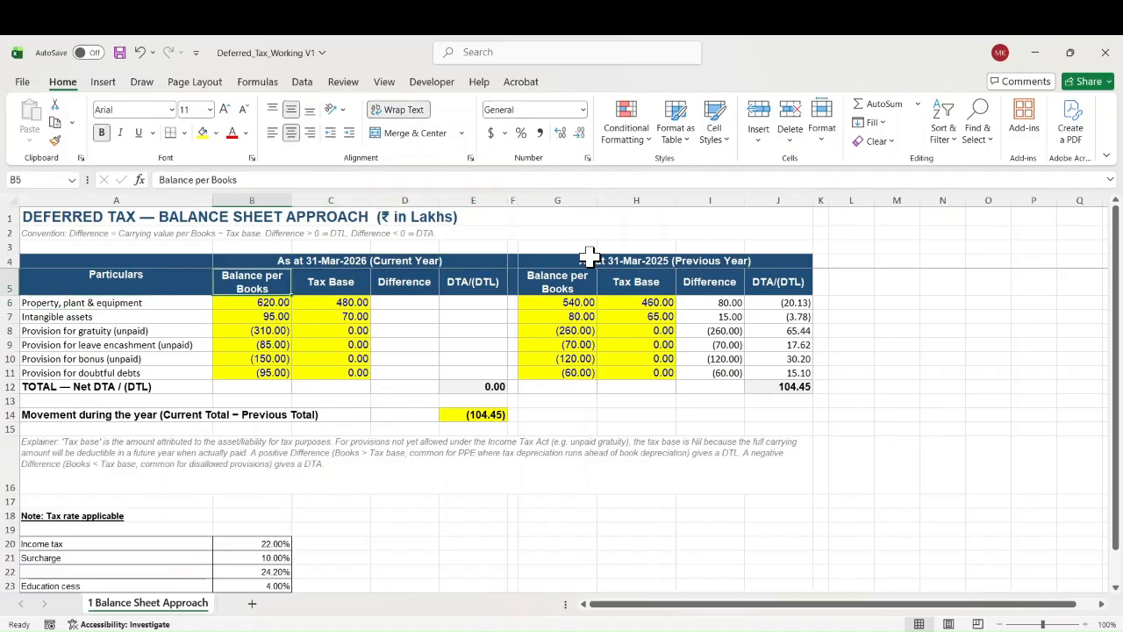
pyautogui.press('Down')
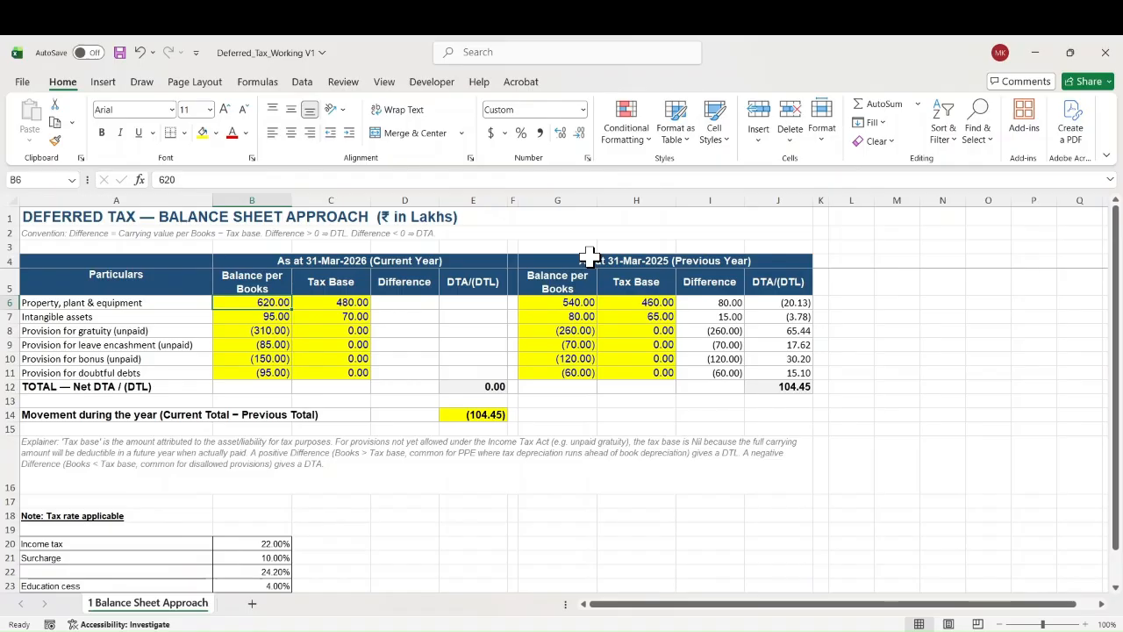
pyautogui.press('Down')
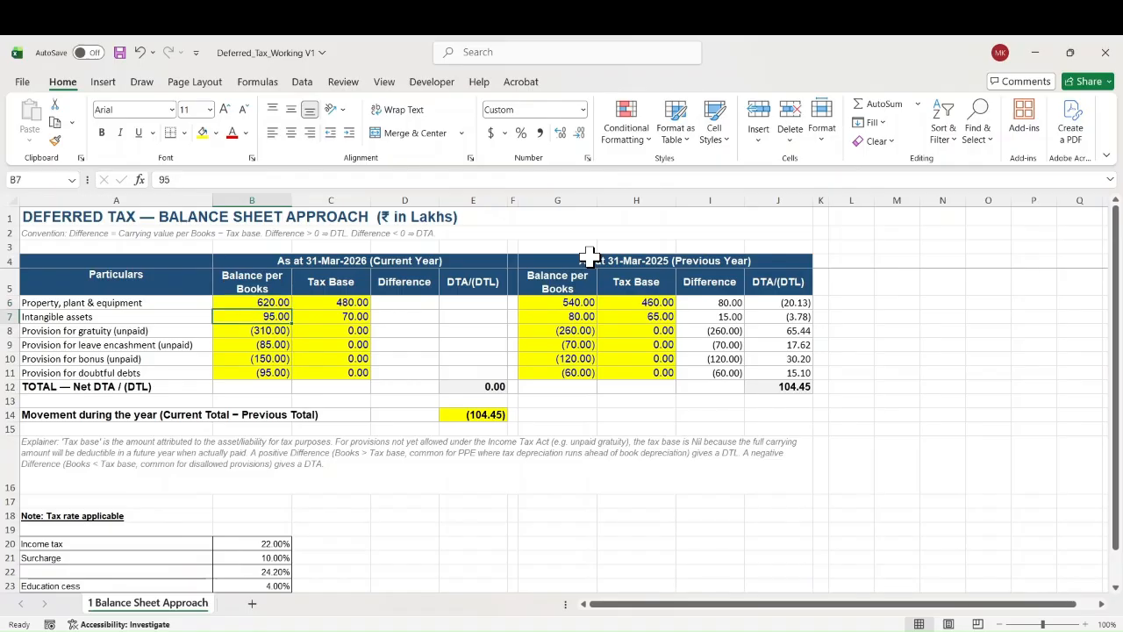
pyautogui.press('Up')
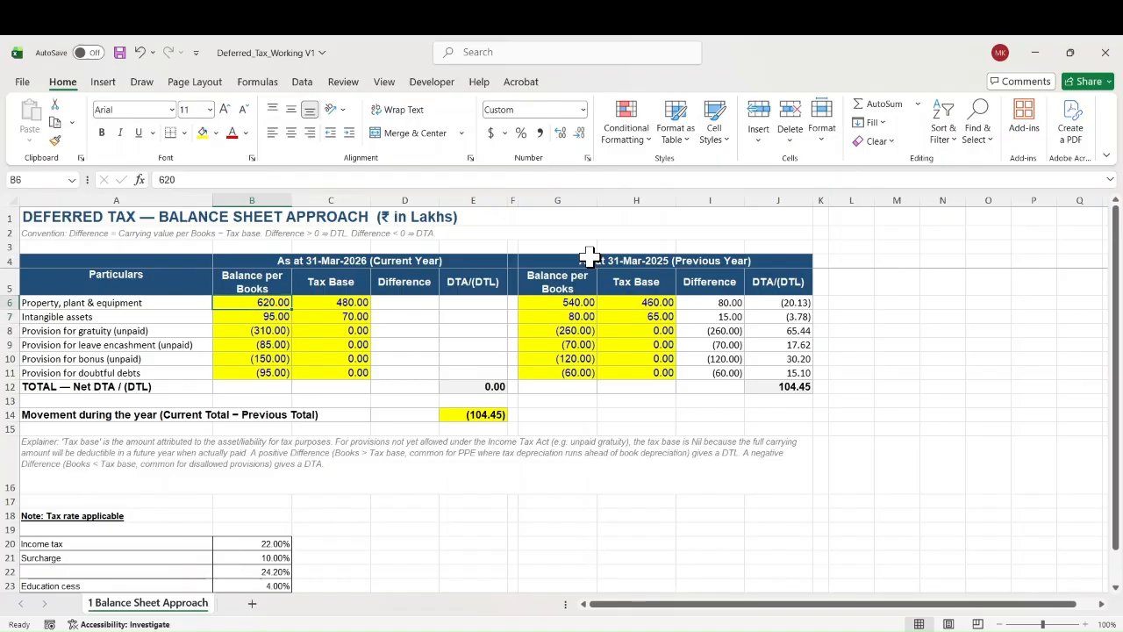
pyautogui.press('Down')
pyautogui.press('Down')
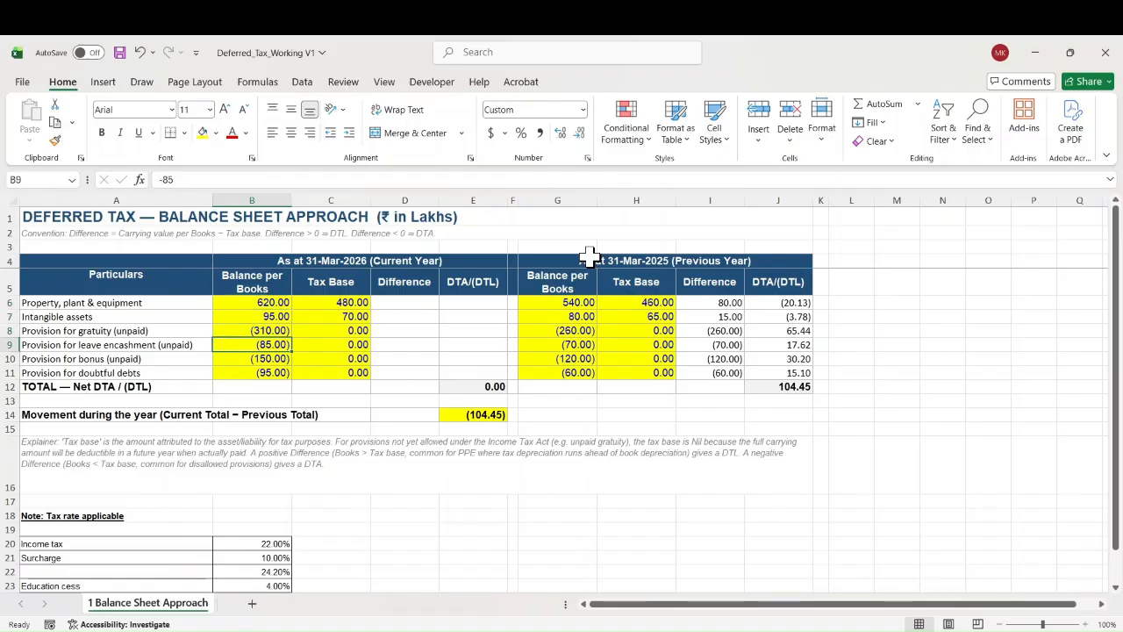
pyautogui.press('Down')
pyautogui.press('Up')
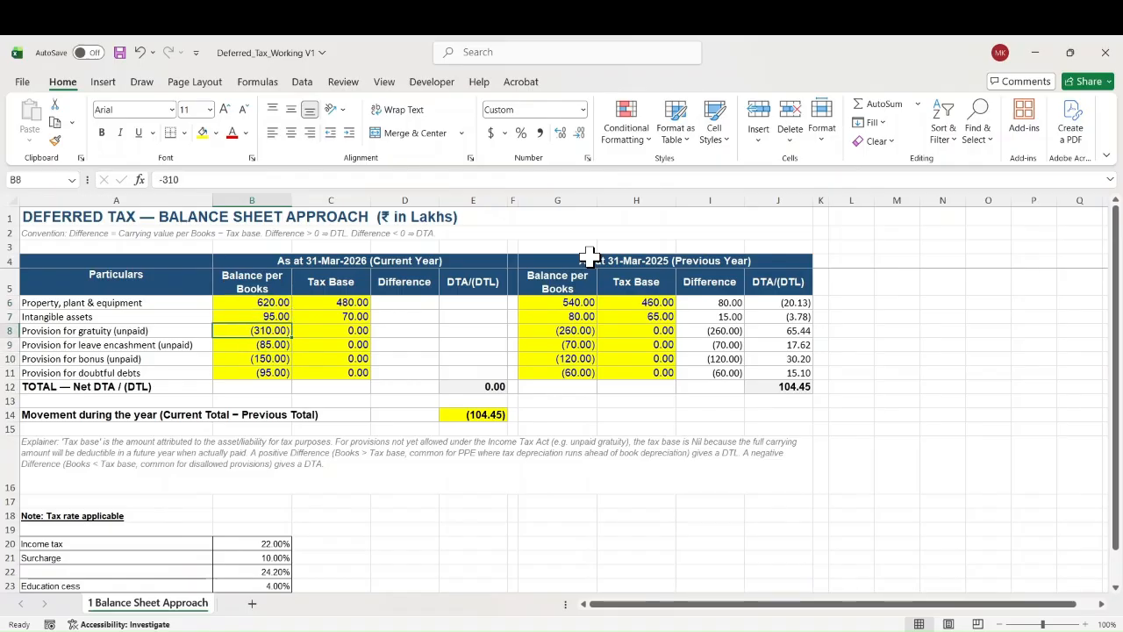
# Add the header "Source" in cell K5 and widen column K so the header fits on one line.
pyautogui.press('Right')
pyautogui.press('Right')
pyautogui.press('Right')
pyautogui.press('Right')
pyautogui.press('Right')
pyautogui.press('Right')
pyautogui.press('Right')
pyautogui.press('Right')
pyautogui.press('Right')
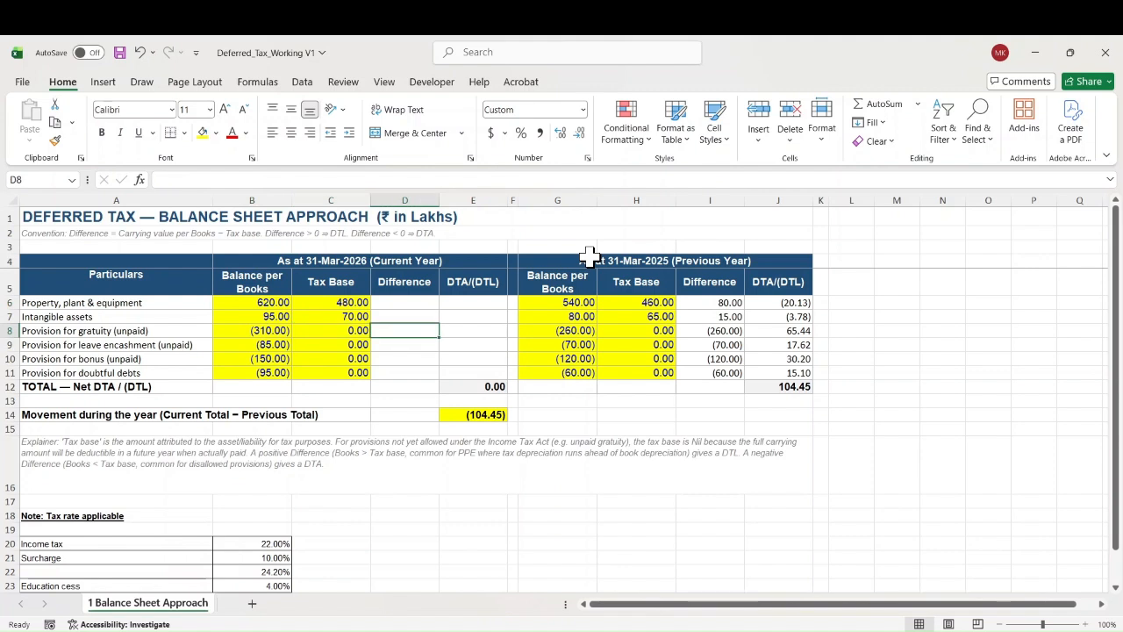
pyautogui.press('Up')
pyautogui.press('Up')
pyautogui.press('Up')
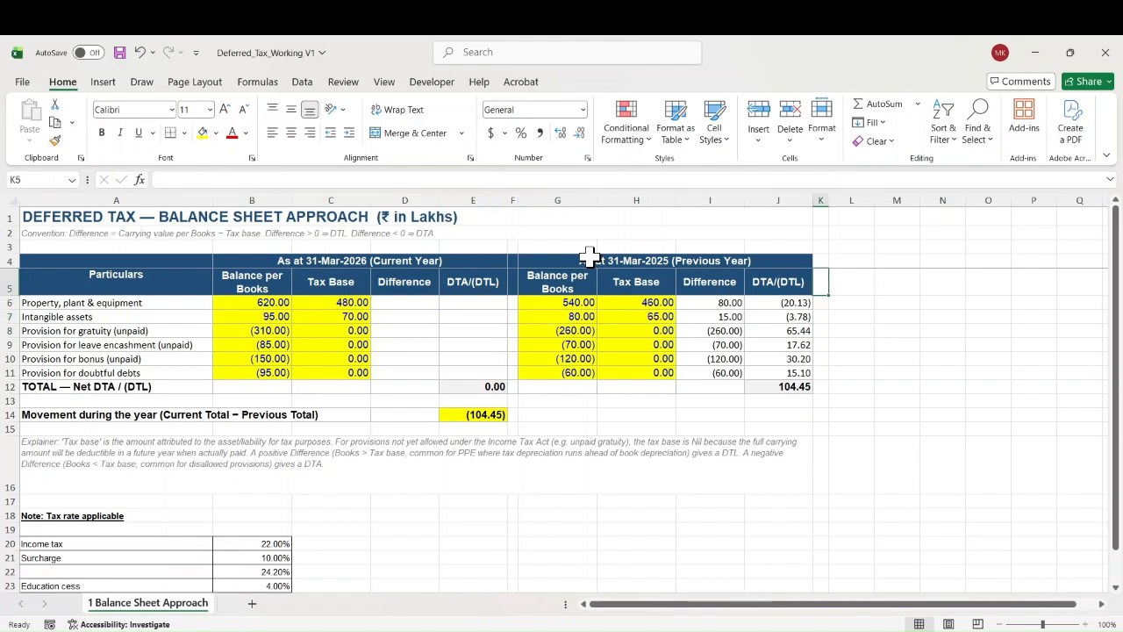
pyautogui.write('Soud')
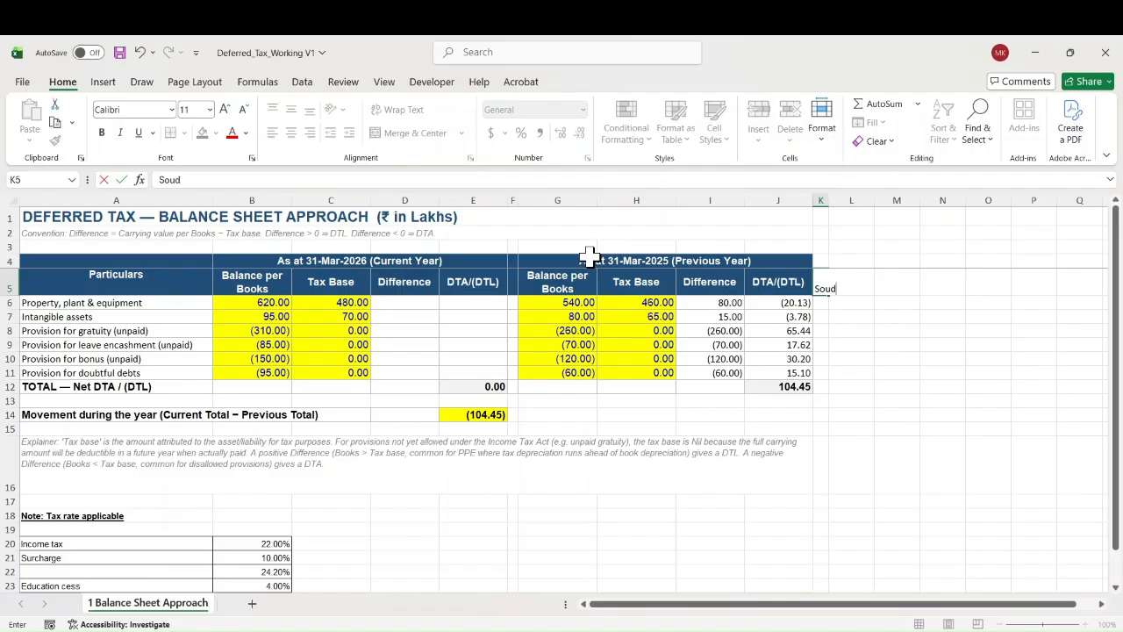
pyautogui.press('BackSpace')
pyautogui.write('rce')
pyautogui.press('Return')
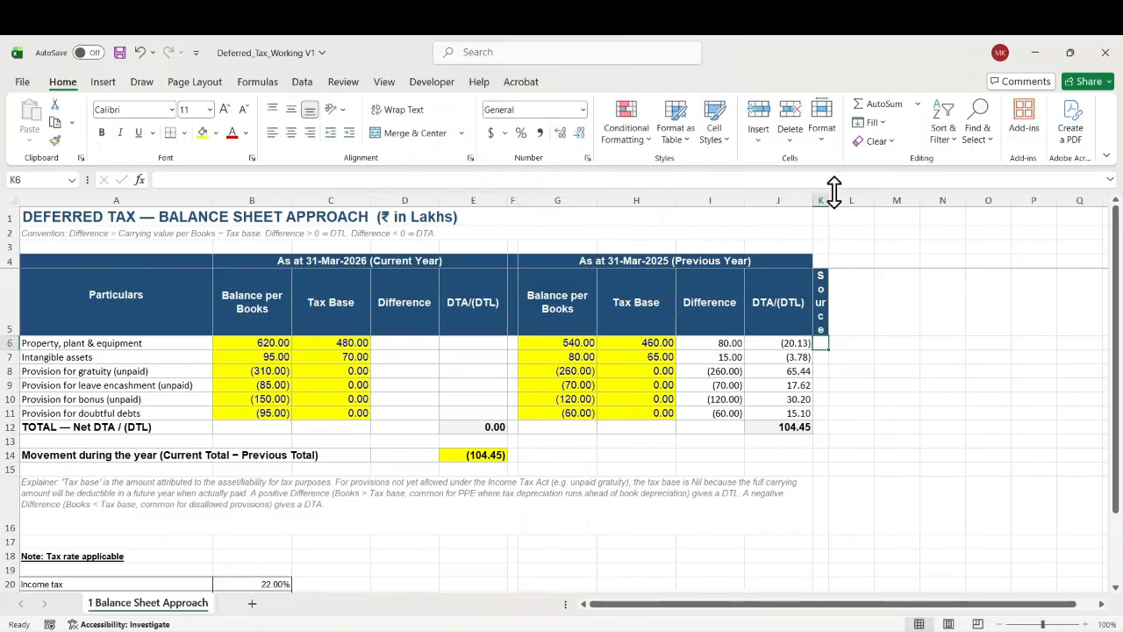
pyautogui.moveTo(829, 200); pyautogui.dragTo(893, 200)
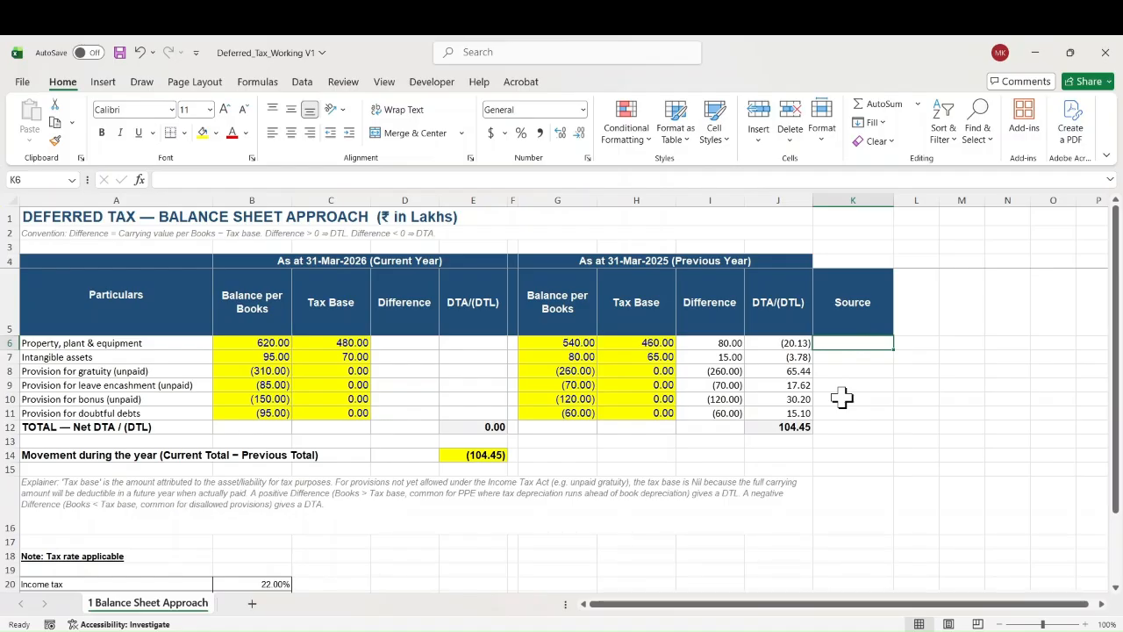
# Enter "PPE Schedule" in cell K6 as the source for property, plant and equipment.
pyautogui.write('PPE')
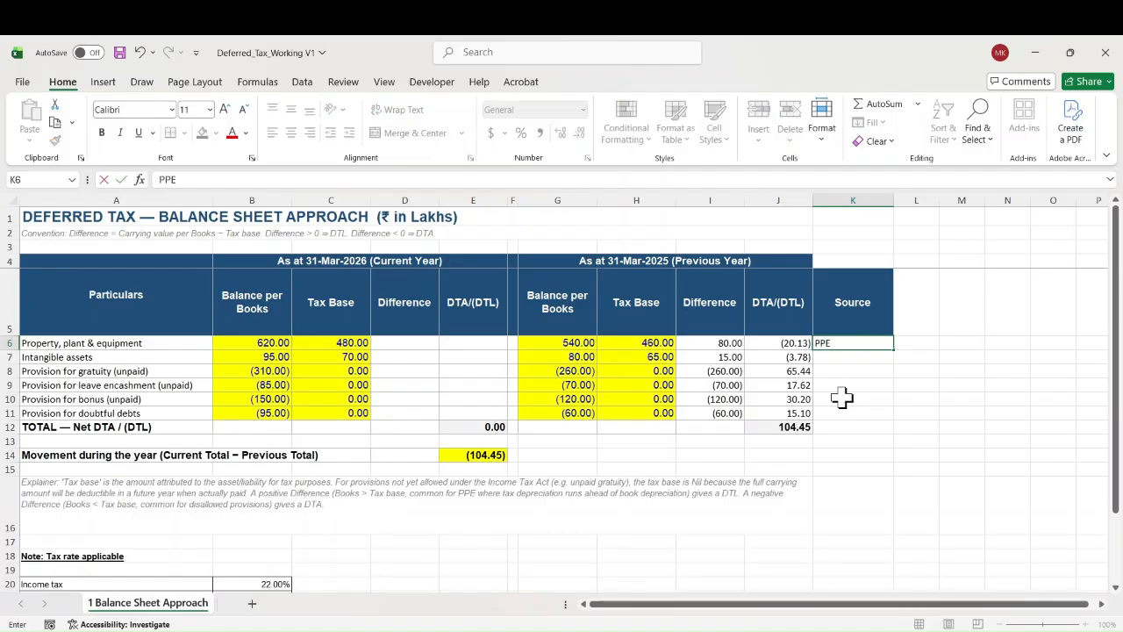
pyautogui.write(' Schedule')
pyautogui.press('Return')
pyautogui.press('Up')
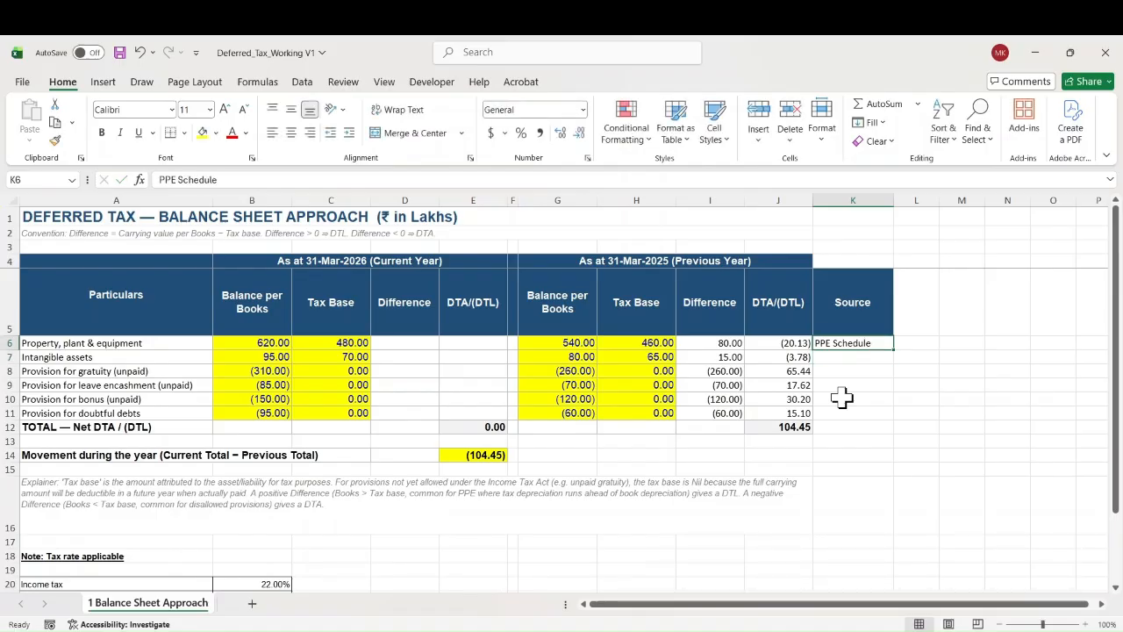
# Enter "Intangible schedule" in cell K7 as the source for intangible assets.
pyautogui.press('Down')
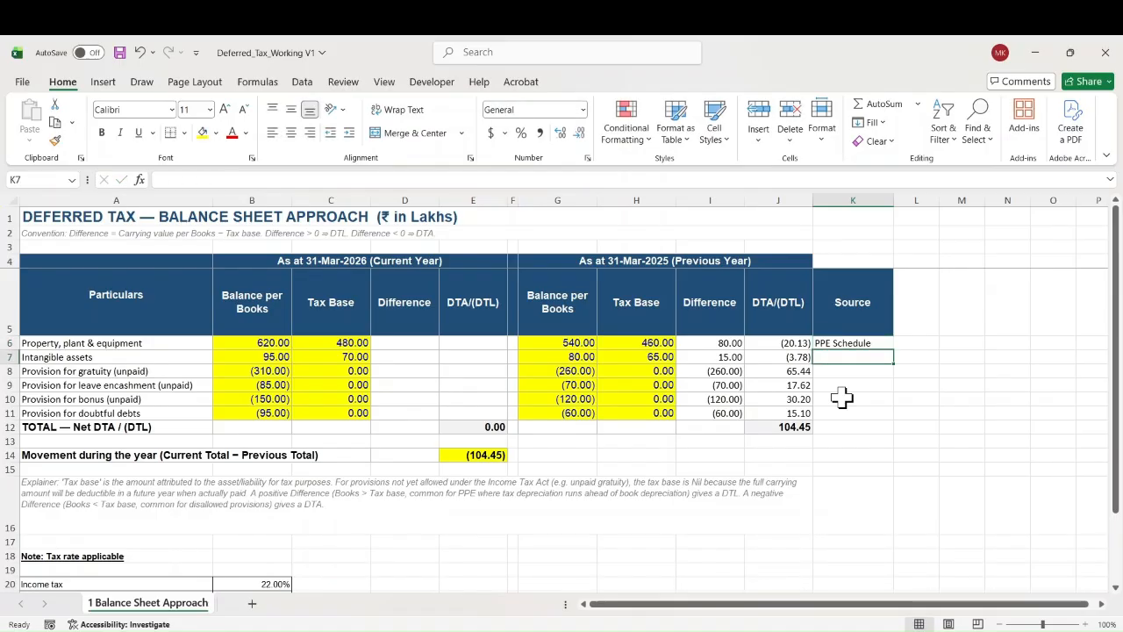
pyautogui.write('Instangobe')
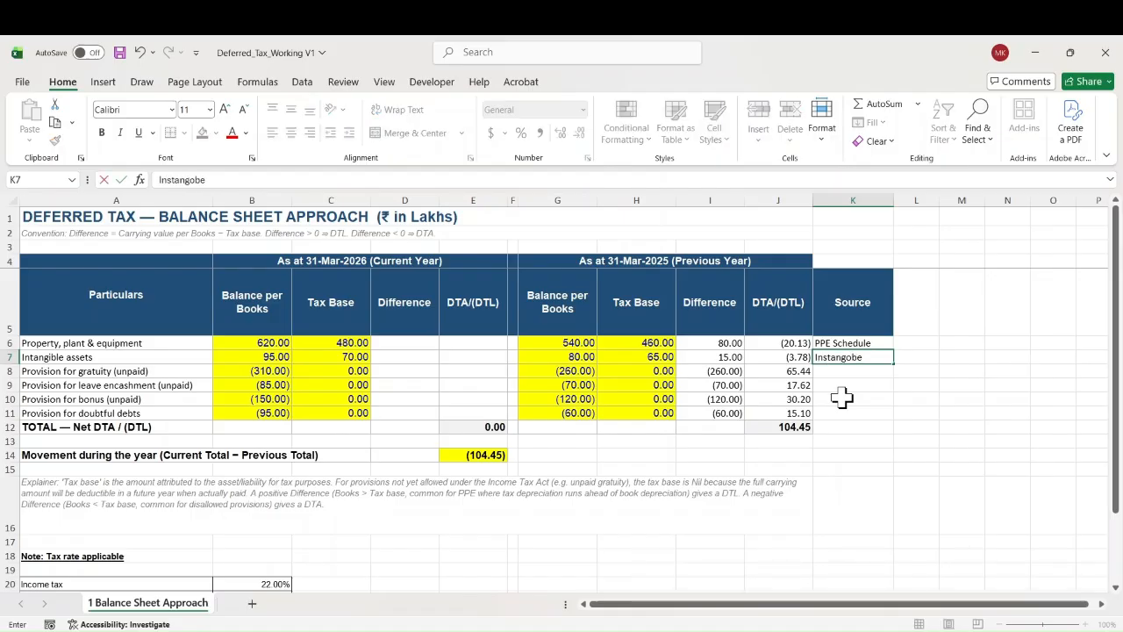
pyautogui.press('BackSpace')
pyautogui.press('BackSpace')
pyautogui.press('BackSpace')
pyautogui.press('BackSpace')
pyautogui.press('BackSpace')
pyautogui.press('BackSpace')
pyautogui.press('BackSpace')
pyautogui.press('BackSpace')
pyautogui.press('BackSpace')
pyautogui.write('tangob')
pyautogui.write('l')
pyautogui.press('BackSpace')
pyautogui.press('BackSpace')
pyautogui.press('BackSpace')
pyautogui.write('ible schedule')
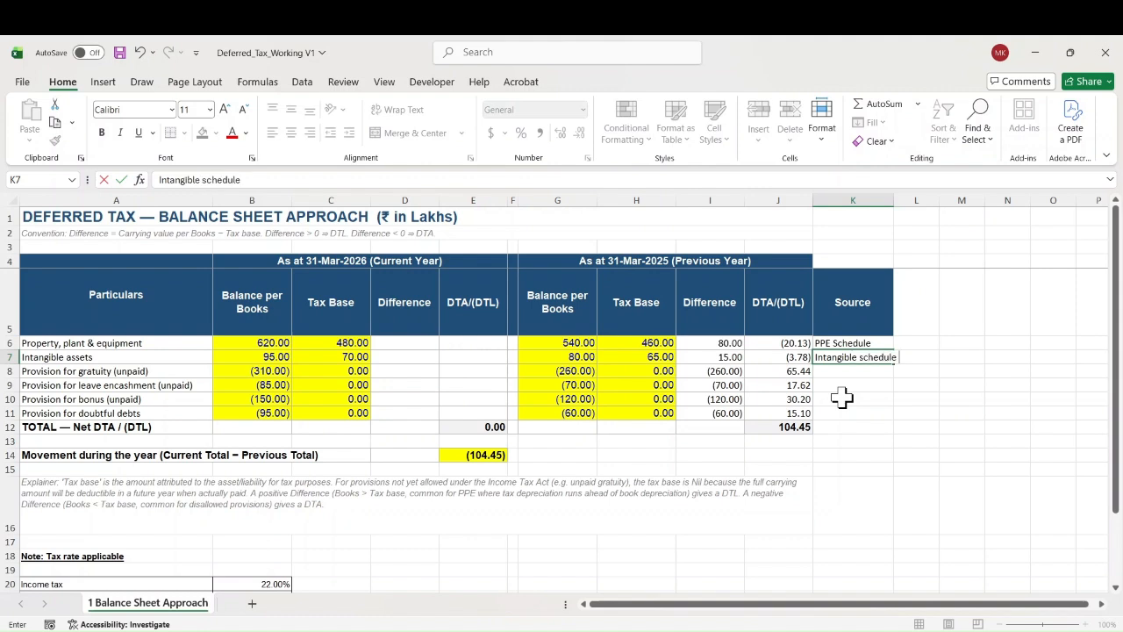
pyautogui.press('Return')
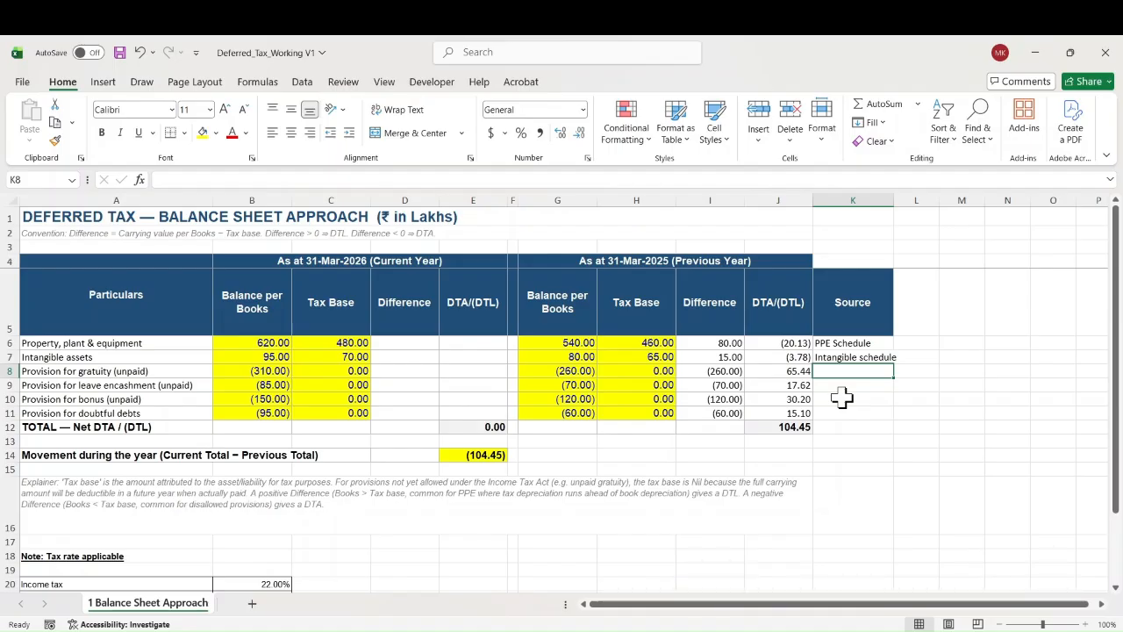
pyautogui.write('Balan')
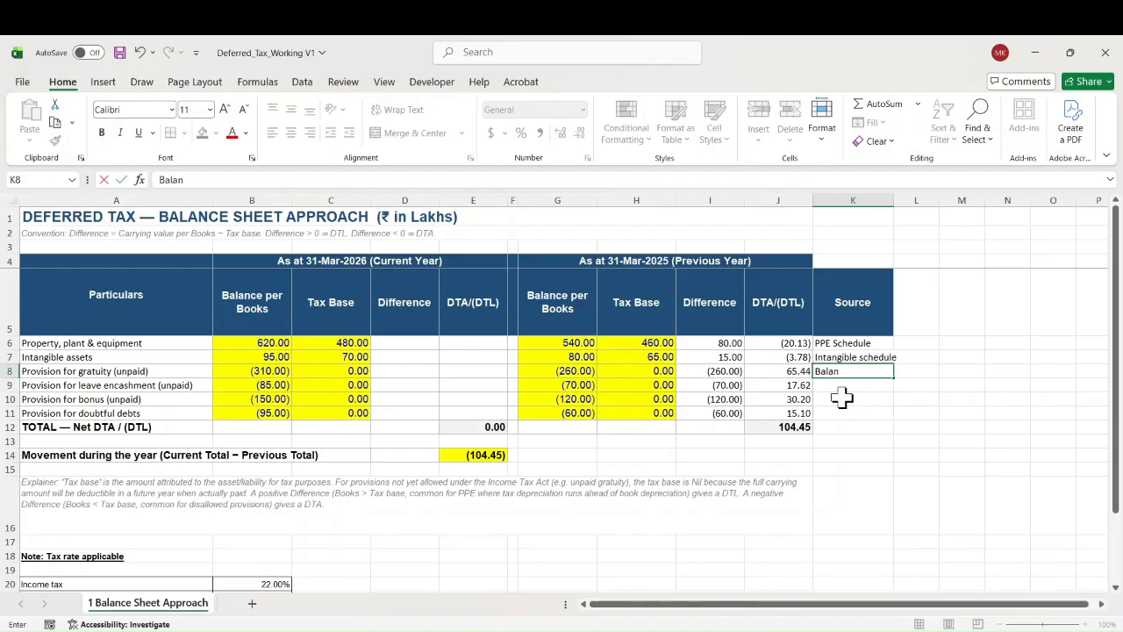
pyautogui.write('ce Sheet')
pyautogui.press('Escape')
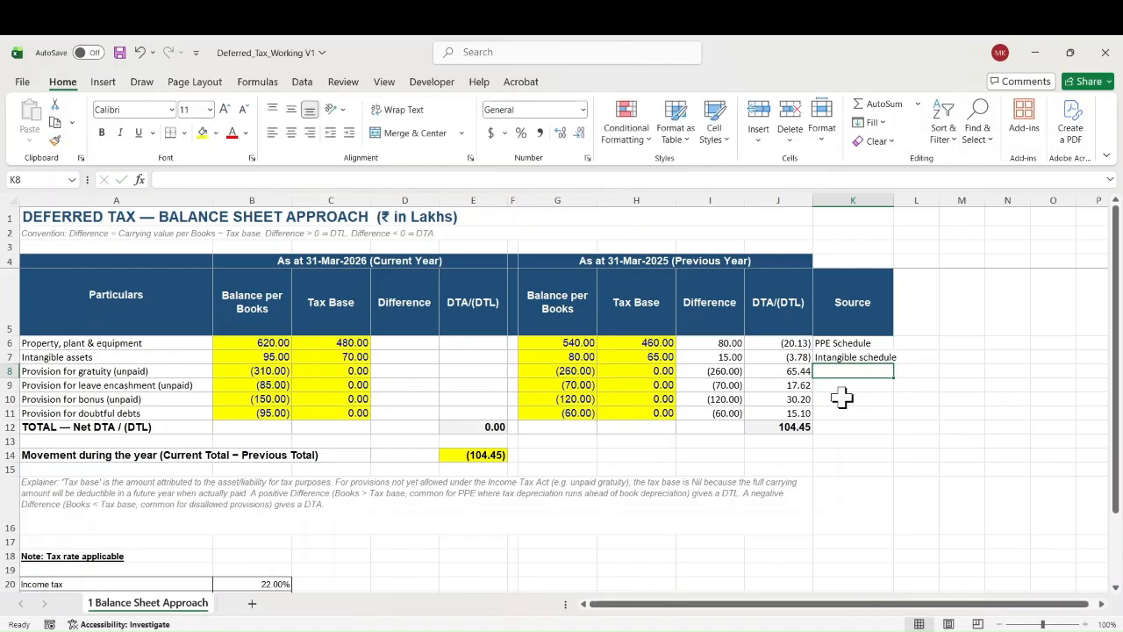
# Enter "TB grouping" in K8 as the source for the gratuity provision and fill it down to K11 for the other provisions.
pyautogui.write('TB g')
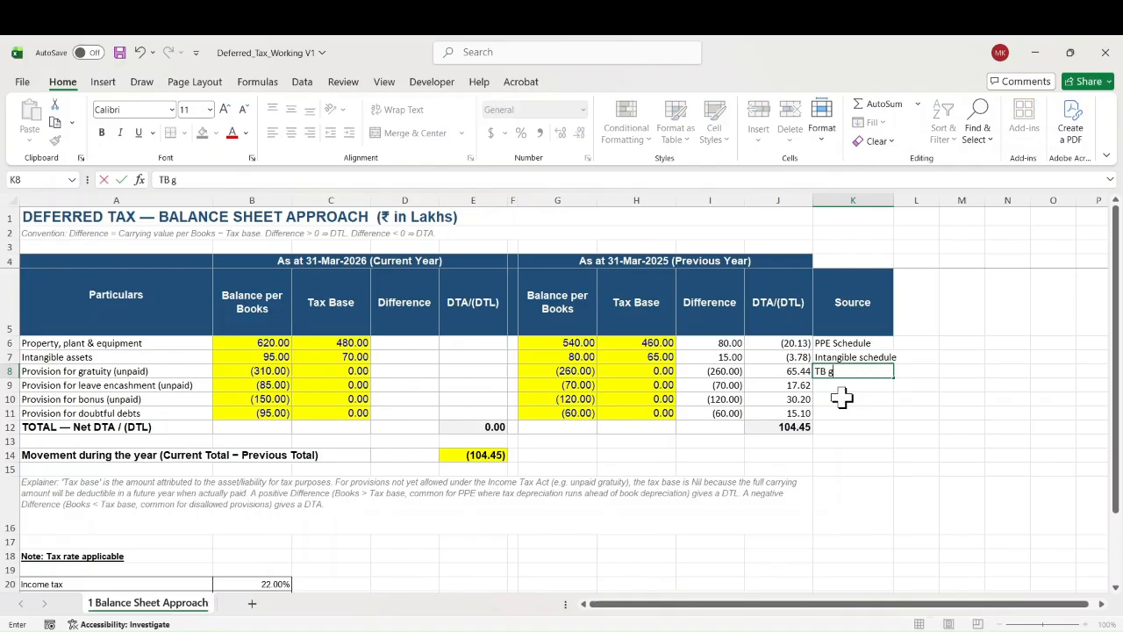
pyautogui.write('rouping')
pyautogui.press('Return')
pyautogui.press('Up')
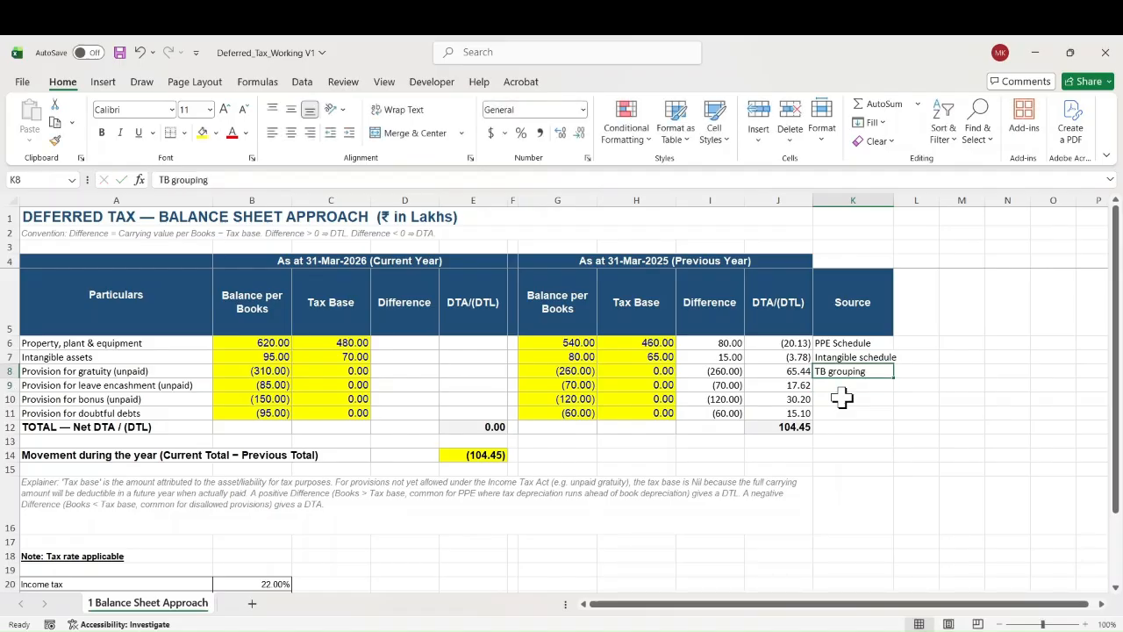
pyautogui.hotkey('shift', 'Down')
pyautogui.hotkey('shift', 'Down')
pyautogui.hotkey('shift', 'Down')
pyautogui.hotkey('ctrl', 'd')
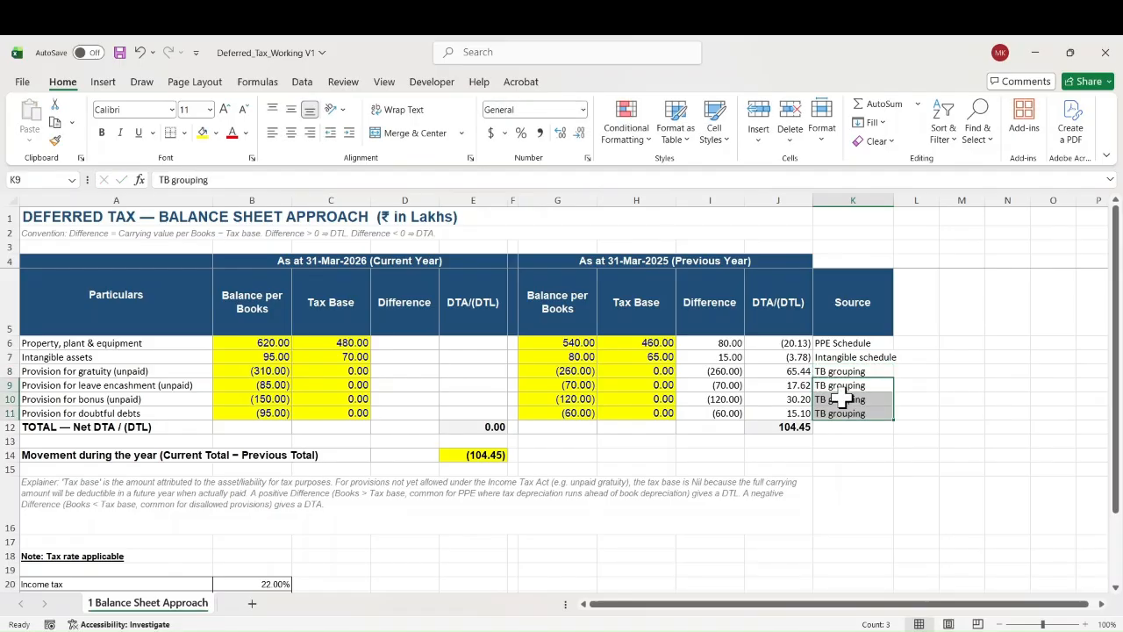
# Review the current-year Tax Base figures for property, plant and equipment, intangible assets and the gratuity and leave encashment provisions.
pyautogui.press('Up')
pyautogui.press('Up')
pyautogui.press('Down')
pyautogui.press('Down')
pyautogui.press('Down')
pyautogui.press('Left')
pyautogui.press('Left')
pyautogui.press('Left')
pyautogui.press('Left')
pyautogui.press('Left')
pyautogui.press('Left')
pyautogui.press('Left')
pyautogui.press('Left')
pyautogui.press('Left')
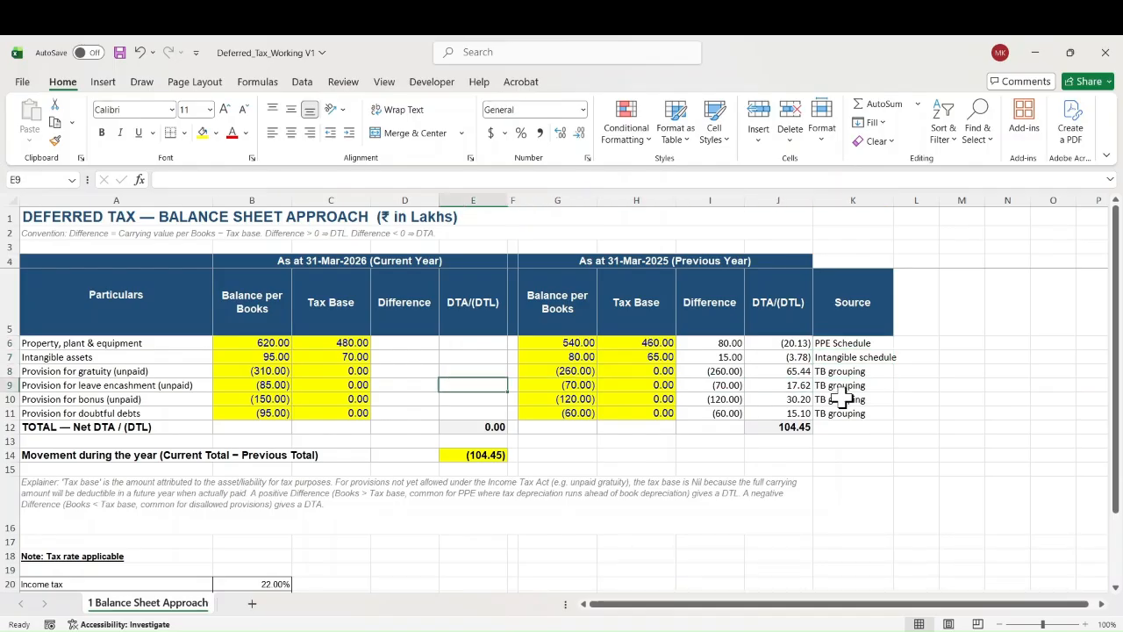
pyautogui.press('Right')
pyautogui.press('Right')
pyautogui.press('Right')
pyautogui.press('Up')
pyautogui.press('Up')
pyautogui.press('Up')
pyautogui.press('Left')
pyautogui.press('Left')
pyautogui.press('Left')
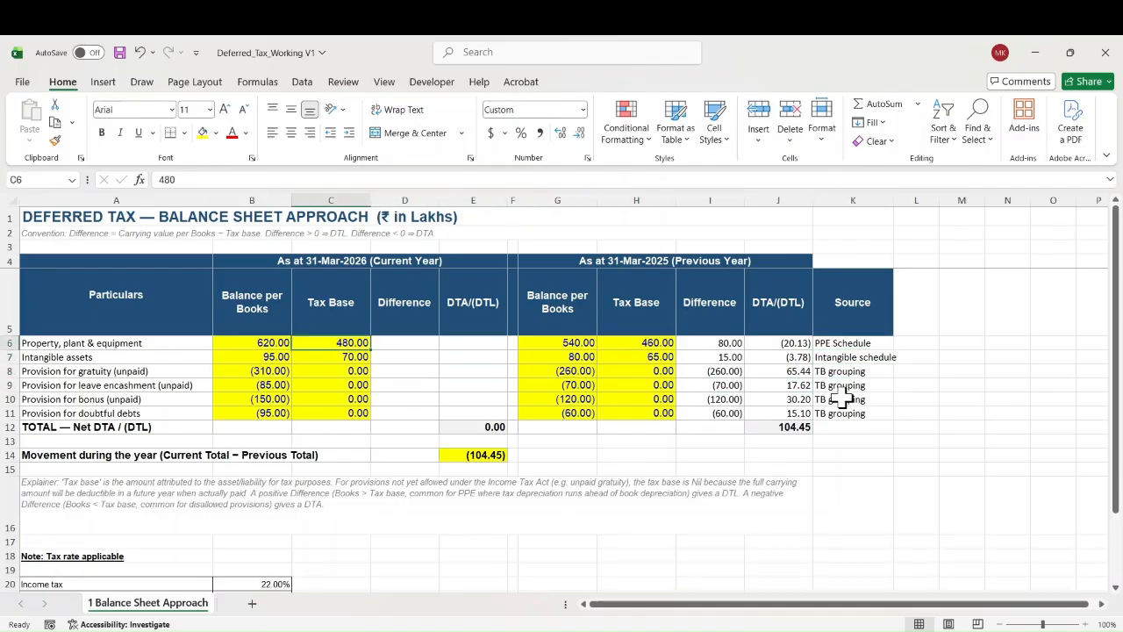
pyautogui.press('Down')
pyautogui.press('Down')
pyautogui.press('Up')
pyautogui.press('Up')
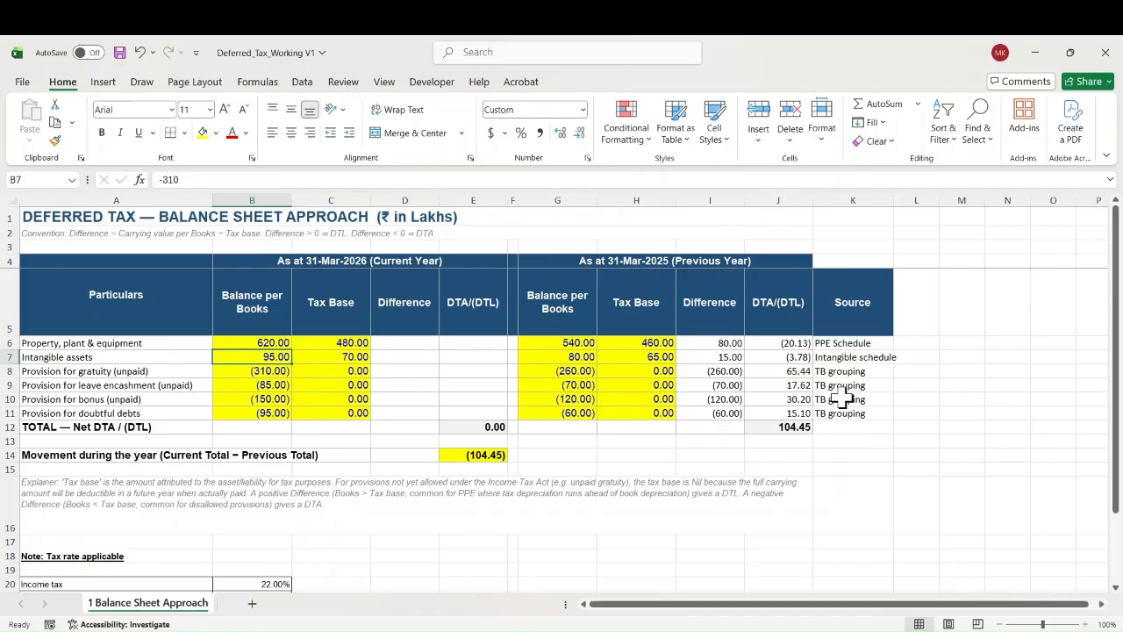
pyautogui.press('Right')
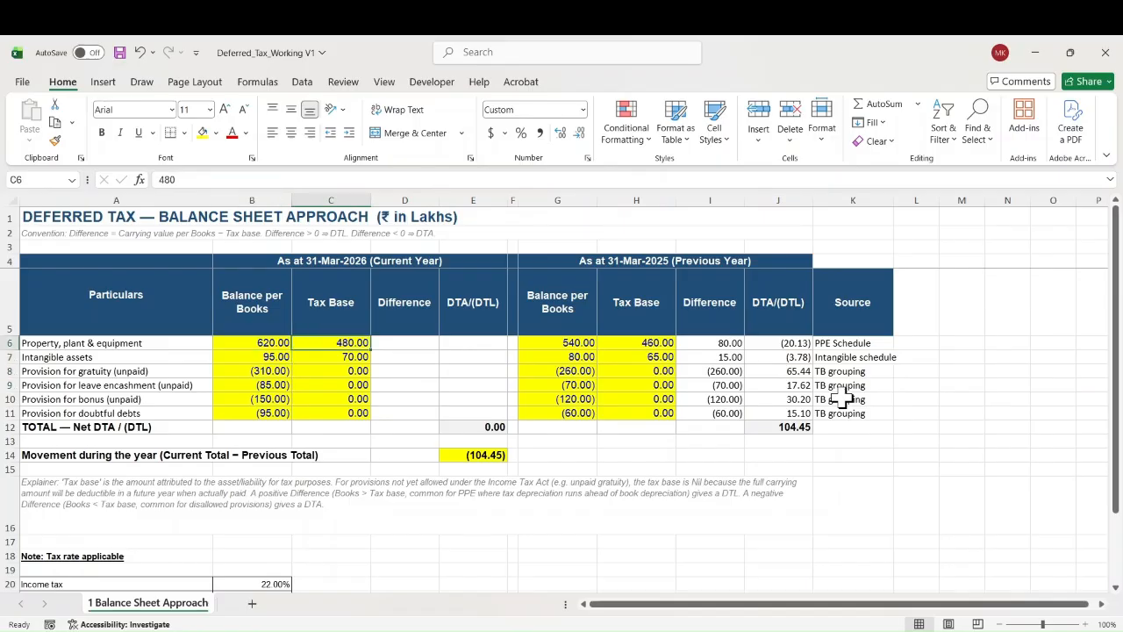
pyautogui.press('Down')
pyautogui.press('Down')
pyautogui.press('Down')
pyautogui.press('Up')
pyautogui.press('Up')
pyautogui.press('Up')
# Calculate the current-year difference for property, plant and equipment in D6 as =B6-C6 and copy the formula to D7 for intangible assets.
pyautogui.press('Right')
pyautogui.press('Up')
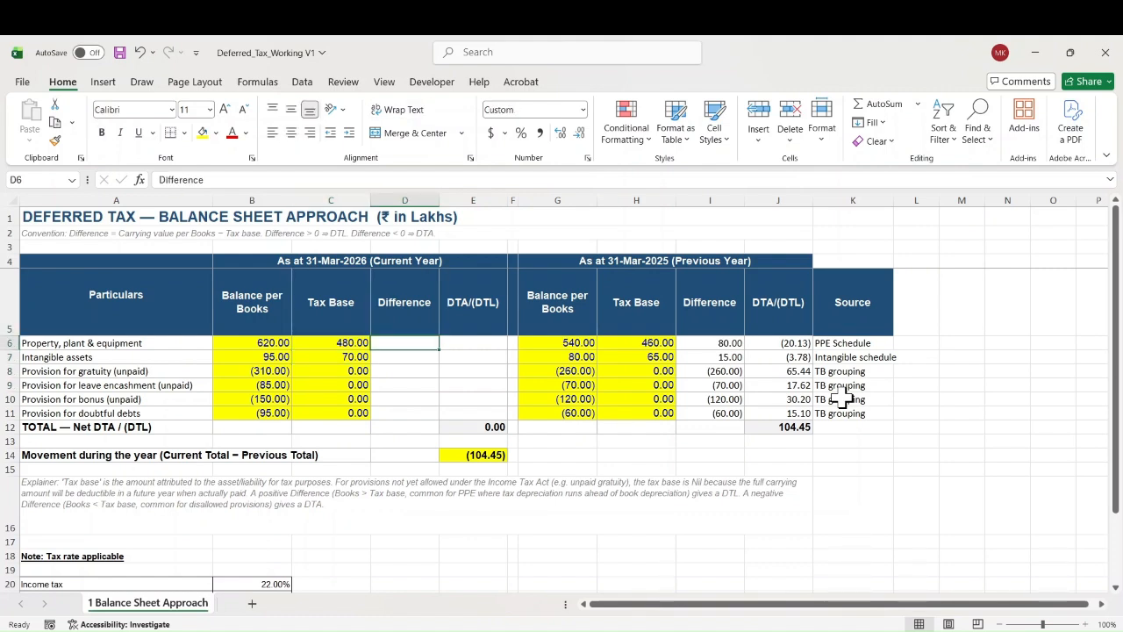
pyautogui.press('Down')
pyautogui.write('=')
pyautogui.press('Left')
pyautogui.press('Left')
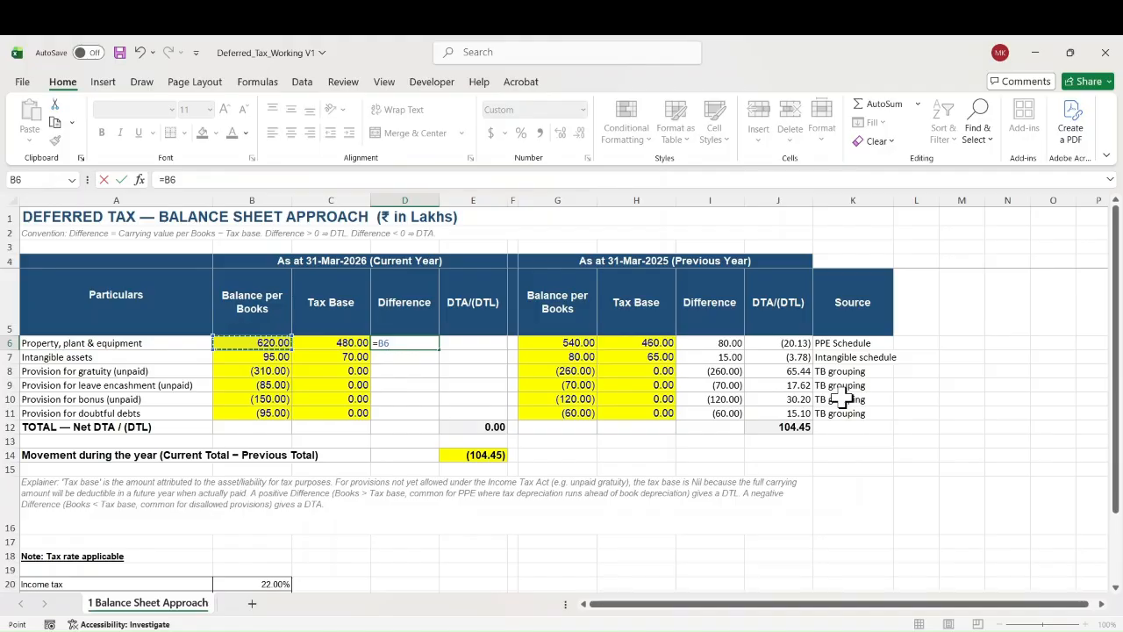
pyautogui.write('-')
pyautogui.press('Left')
pyautogui.press('Return')
pyautogui.press('Up')
pyautogui.press('Down')
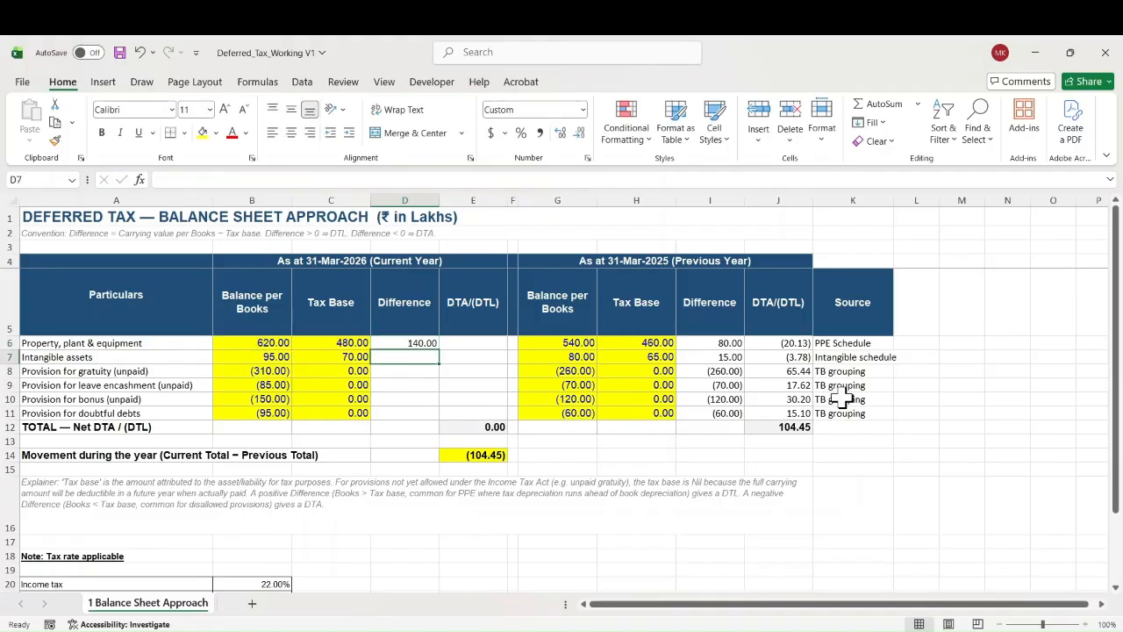
pyautogui.hotkey('ctrl', 'd')
pyautogui.press('Down')
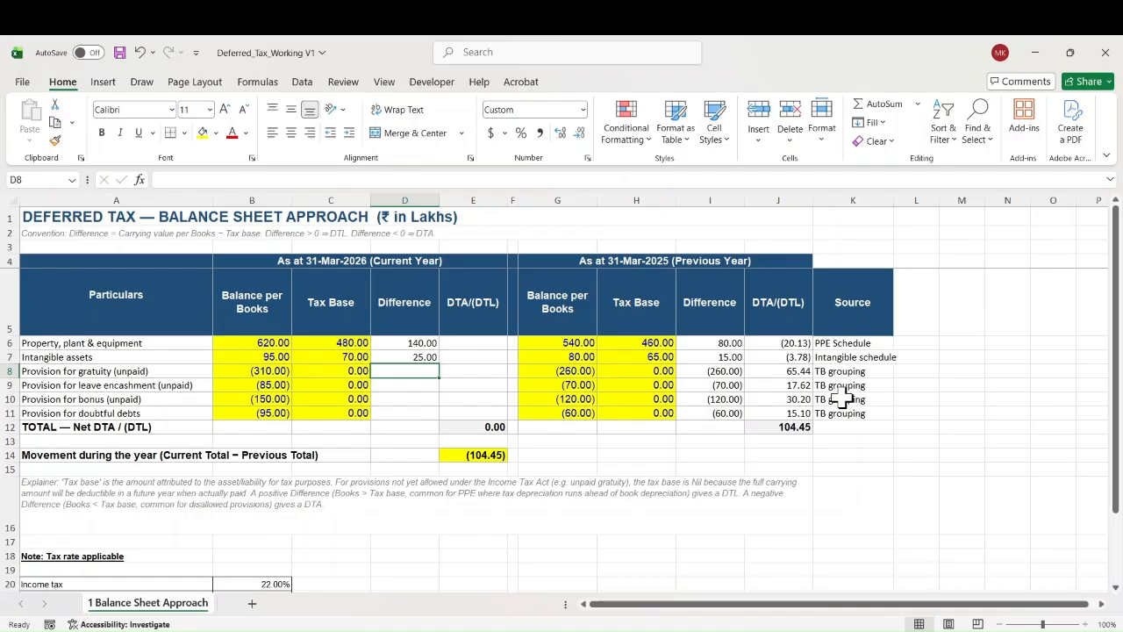
pyautogui.write('=')
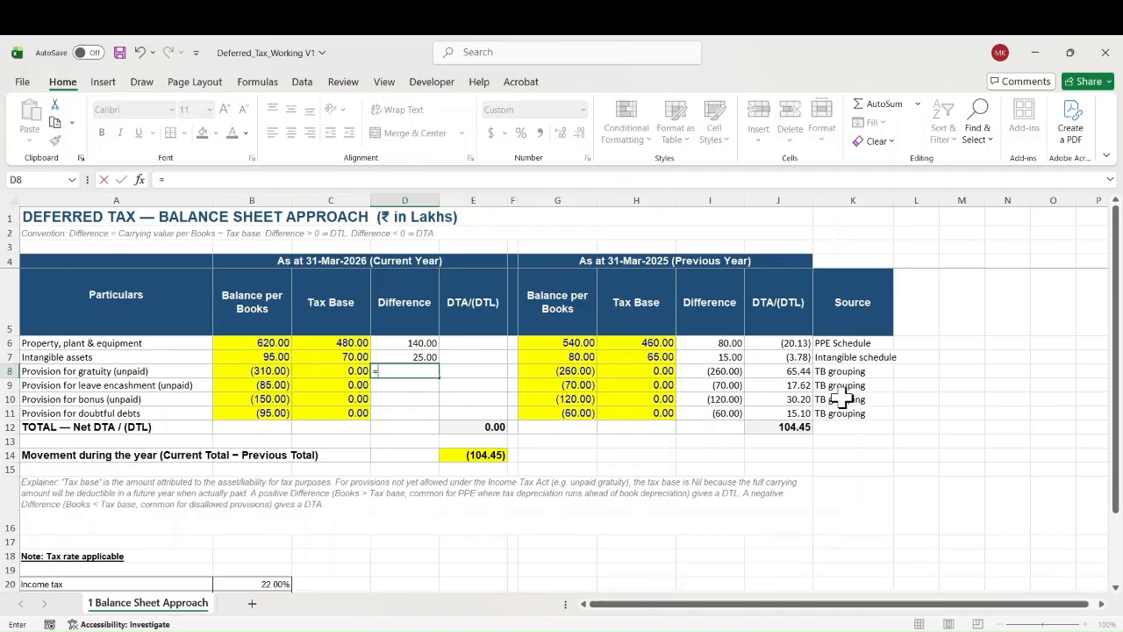
pyautogui.press('Left')
pyautogui.press('Left')
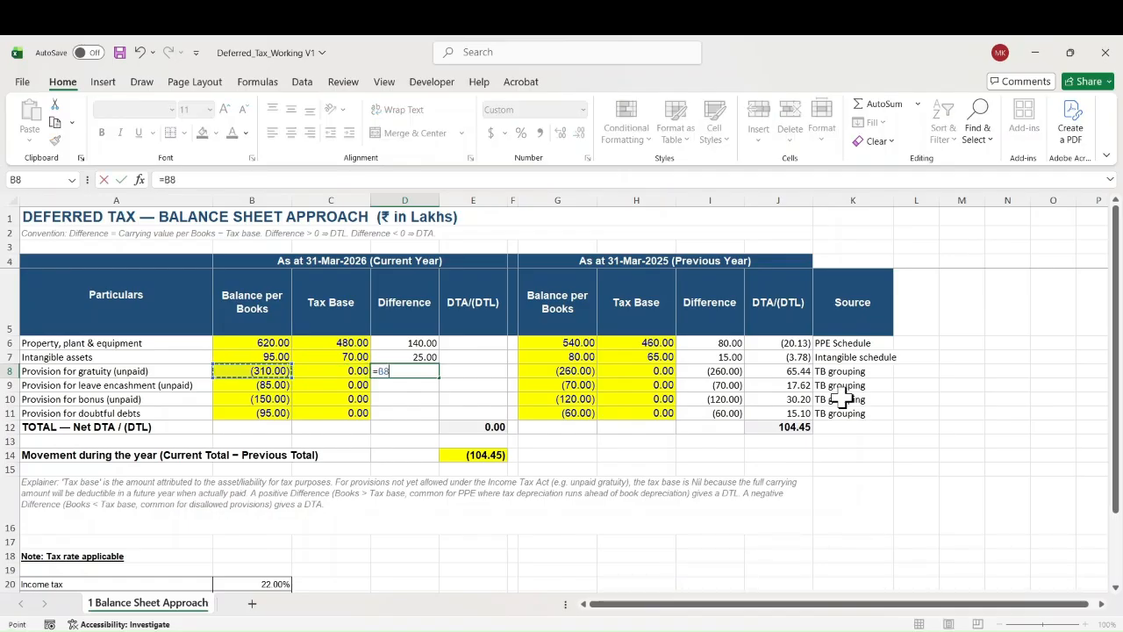
pyautogui.press('Escape')
# Fill the Difference formula from D7 down to D11 so it covers all the provision rows.
pyautogui.press('Up')
pyautogui.press('Down')
pyautogui.press('Up')
pyautogui.hotkey('shift', 'Down')
pyautogui.hotkey('shift', 'Down')
pyautogui.hotkey('shift', 'Down')
pyautogui.hotkey('shift', 'Down')
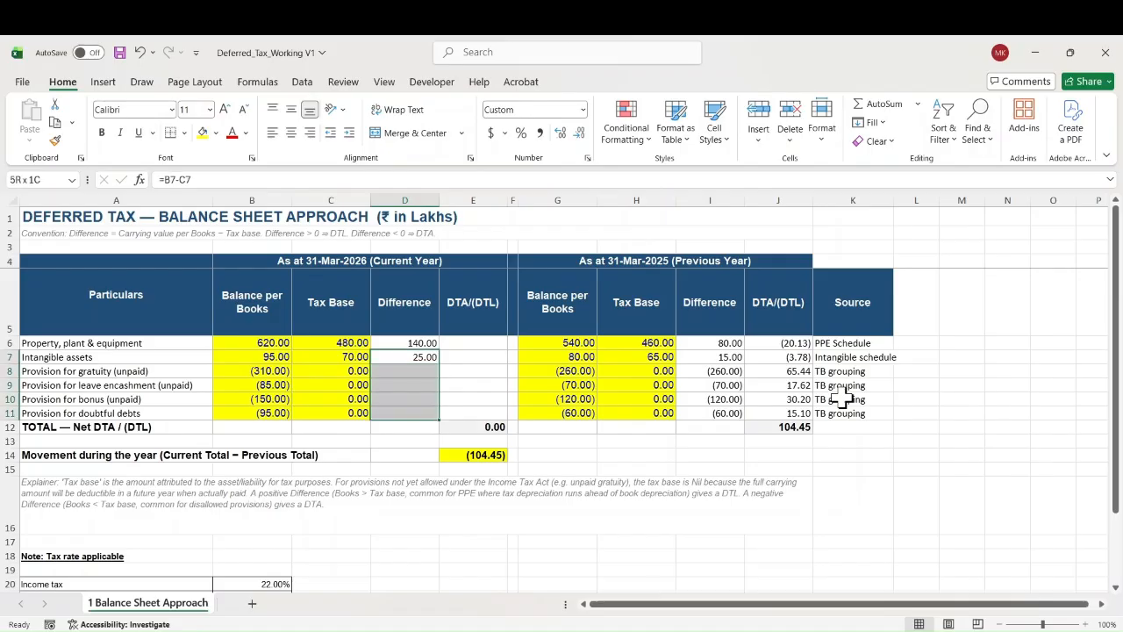
pyautogui.hotkey('ctrl', 'd')
# Review the current-year differences, then compare book balance, tax base and difference for property, plant and equipment.
pyautogui.press('Down')
pyautogui.press('Down')
pyautogui.press('Down')
pyautogui.press('Up')
pyautogui.press('Up')
pyautogui.press('Up')
pyautogui.press('Up')
pyautogui.press('Right')
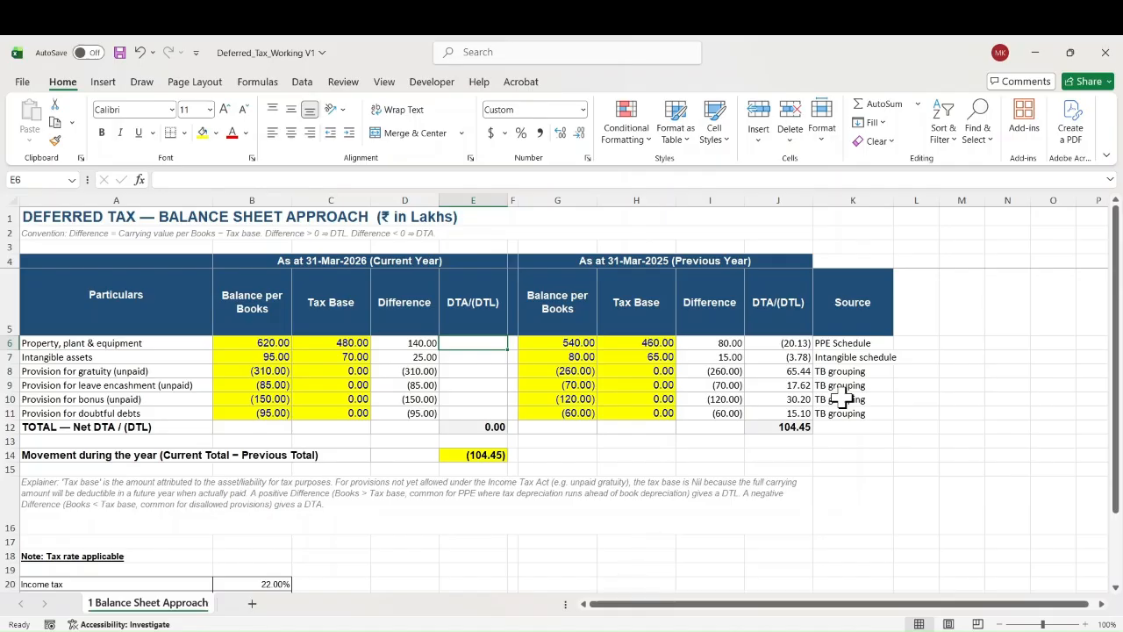
pyautogui.press('Left')
pyautogui.press('Left')
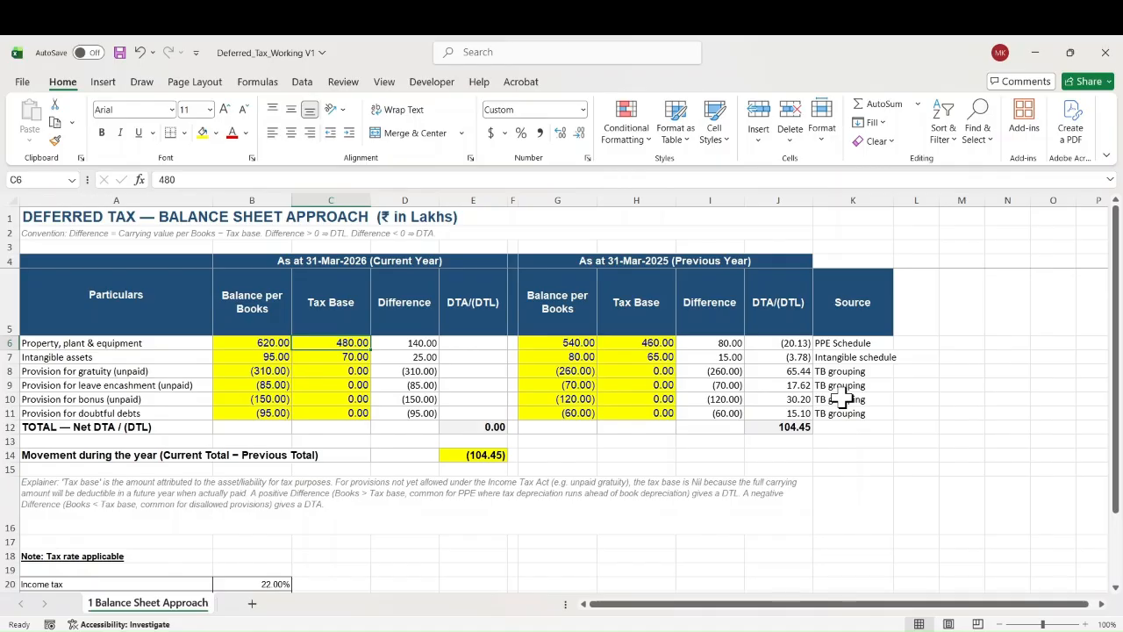
pyautogui.press('Left')
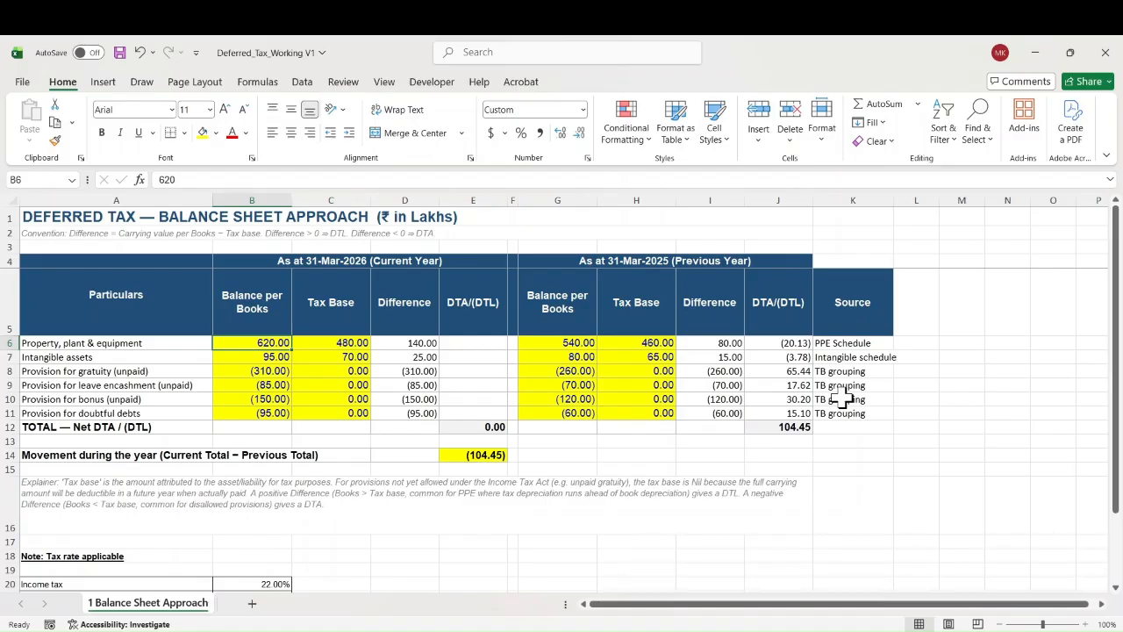
pyautogui.press('Right')
pyautogui.press('Right')
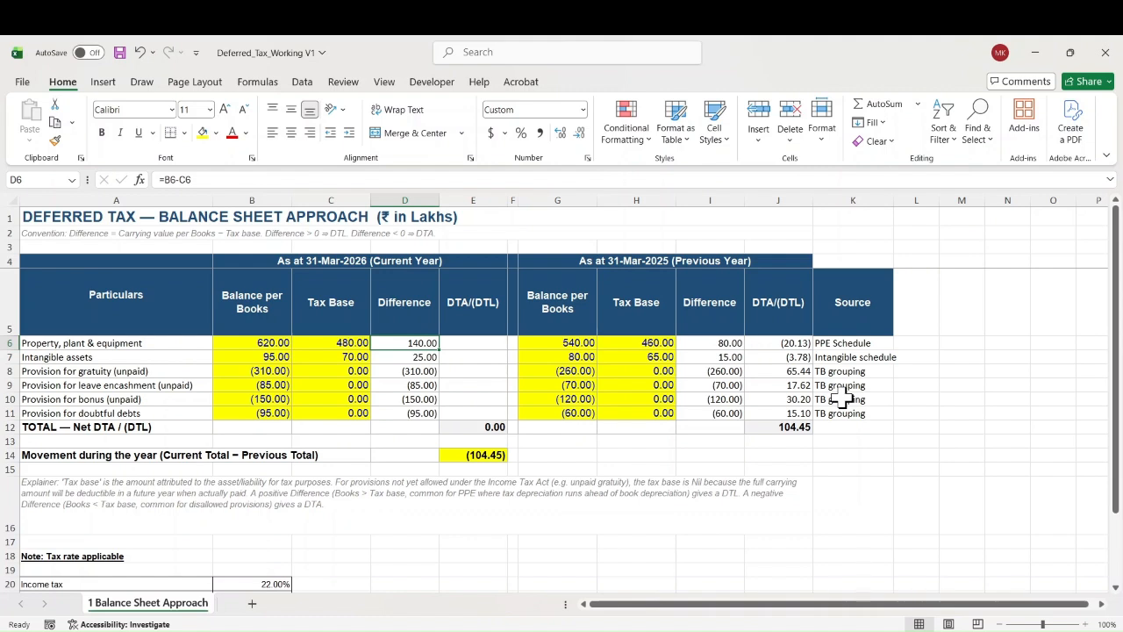
# Calculate the current-year DTA/(DTL) for property, plant and equipment in E6 as =-D6*B24, using the net tax rate.
pyautogui.press('Right')
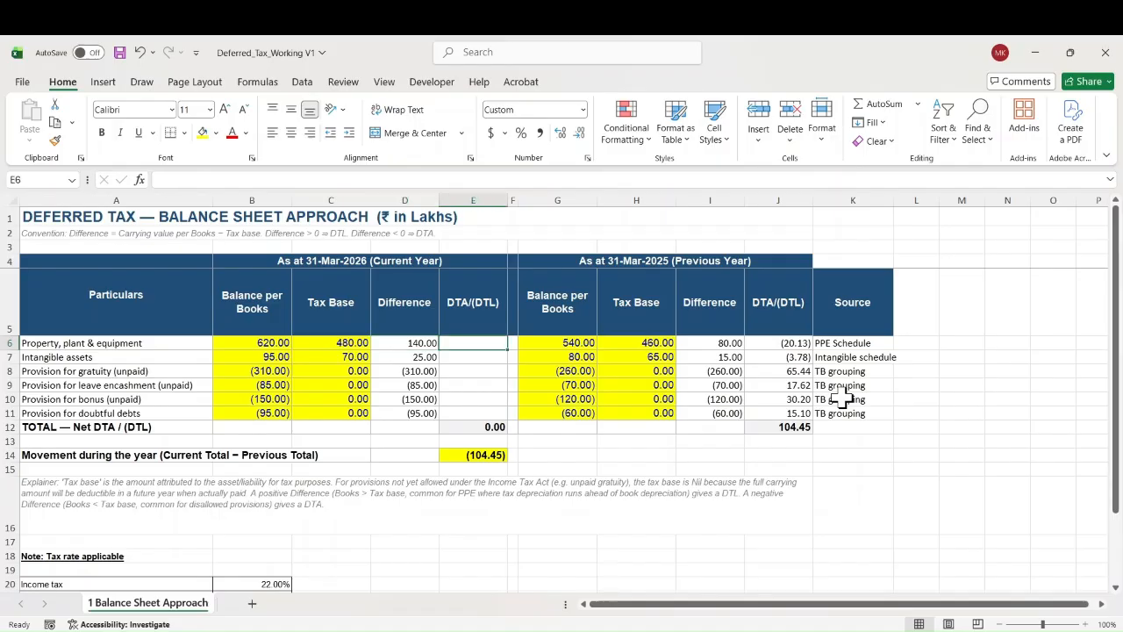
pyautogui.write('=-')
pyautogui.press('Left')
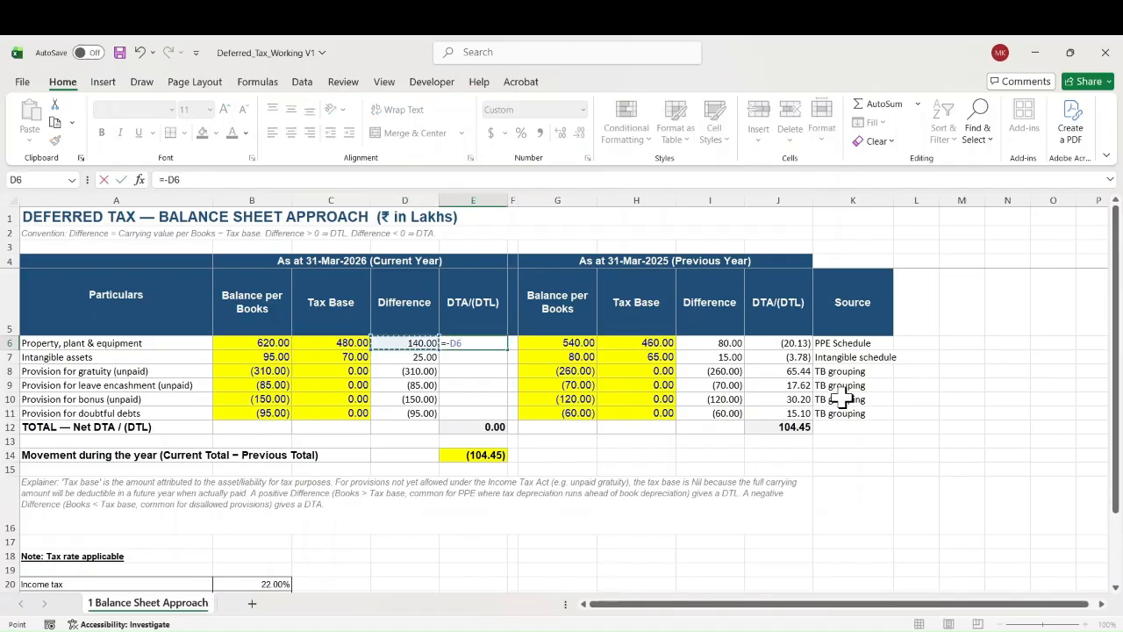
pyautogui.write('*')
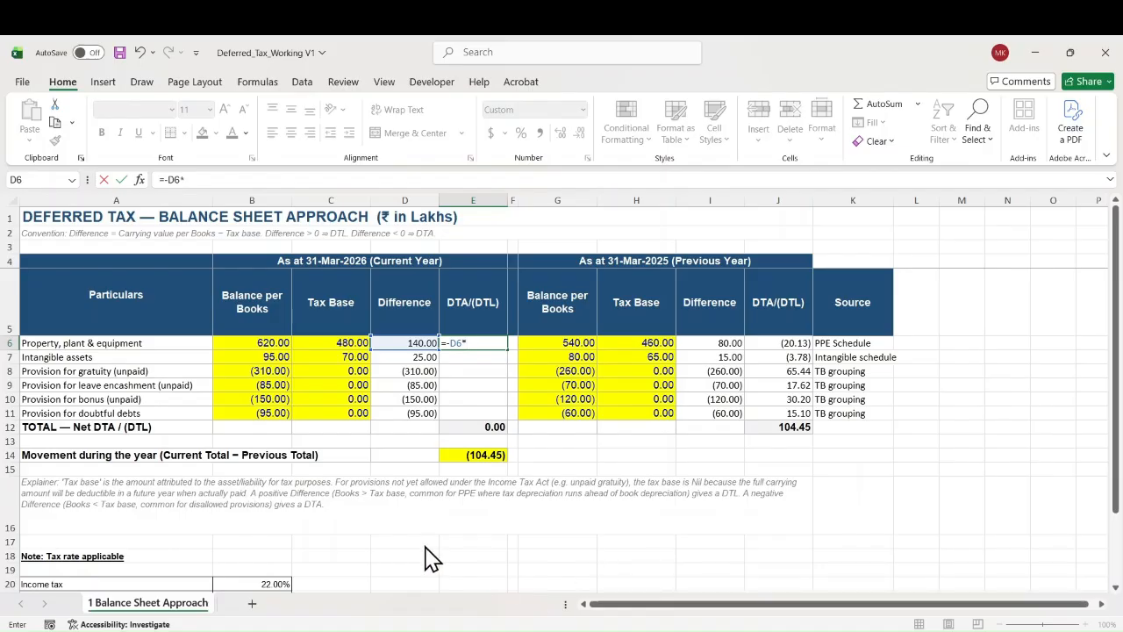
pyautogui.click(269, 568)
pyautogui.press('Down')
pyautogui.press('Down')
pyautogui.press('Down')
pyautogui.press('Down')
pyautogui.press('Down')
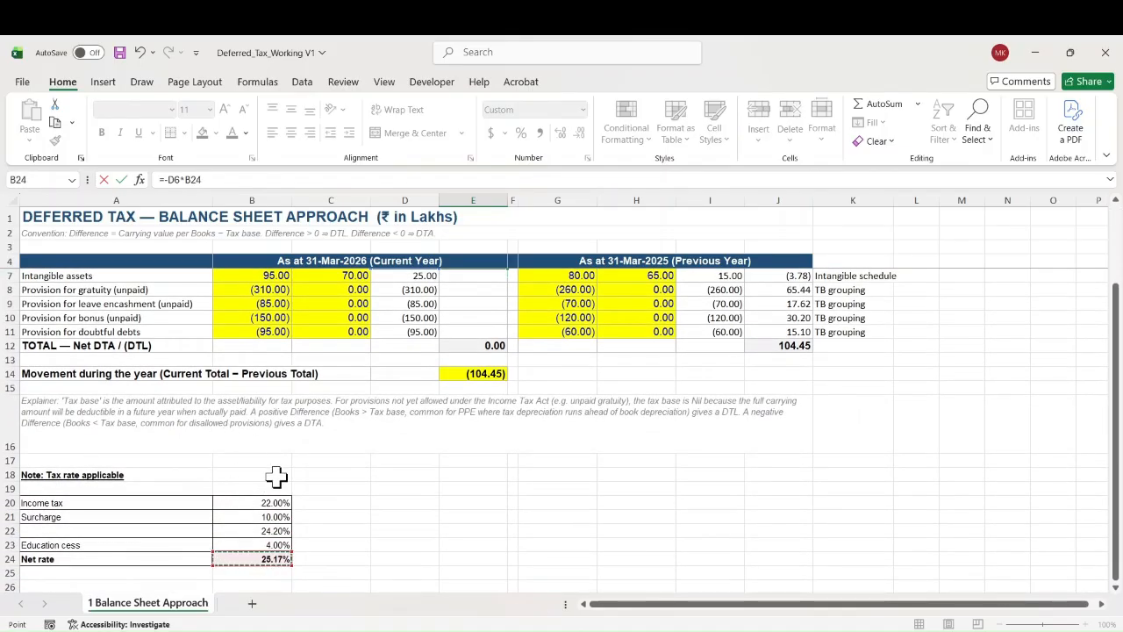
pyautogui.press('Return')
pyautogui.press('Up')
pyautogui.scroll(1, 276, 476)
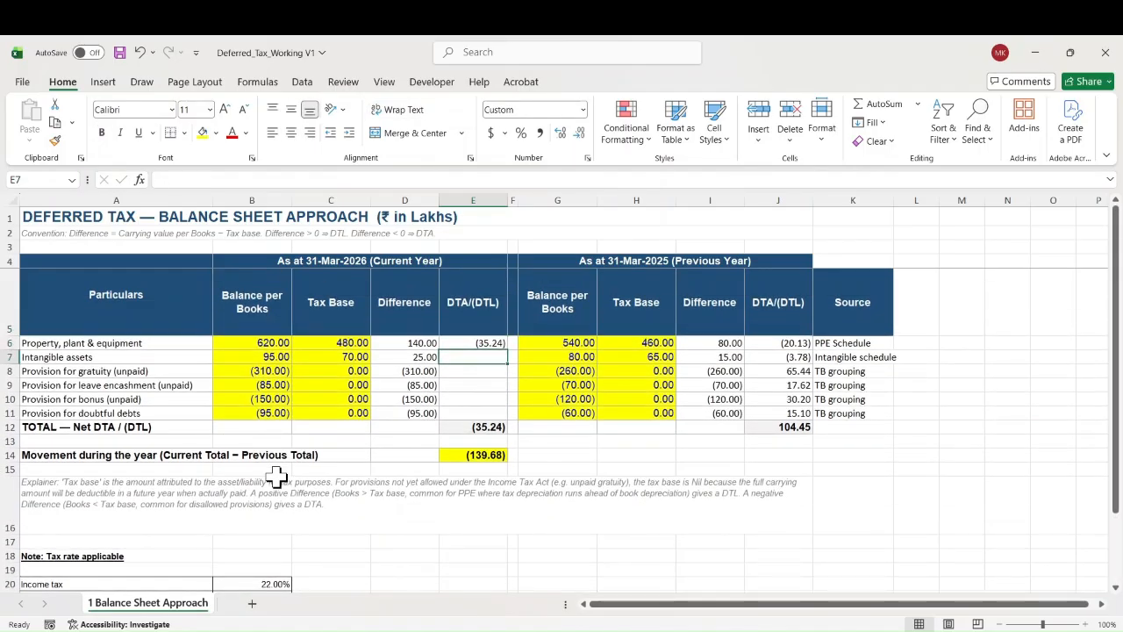
# Copy the DTA/(DTL) formula from E6 to E7 for intangible assets.
pyautogui.hotkey('ctrl', 'c')
pyautogui.press('Down')
pyautogui.press('Return')
# Examine the current-year book balance, tax base, difference and DTA/(DTL) formula in the intangible assets row.
pyautogui.press('Left')
pyautogui.press('Left')
pyautogui.press('Left')
pyautogui.press('Right')
pyautogui.press('Right')
pyautogui.press('Right')
pyautogui.press('Left')
pyautogui.press('Left')
pyautogui.press('Left')
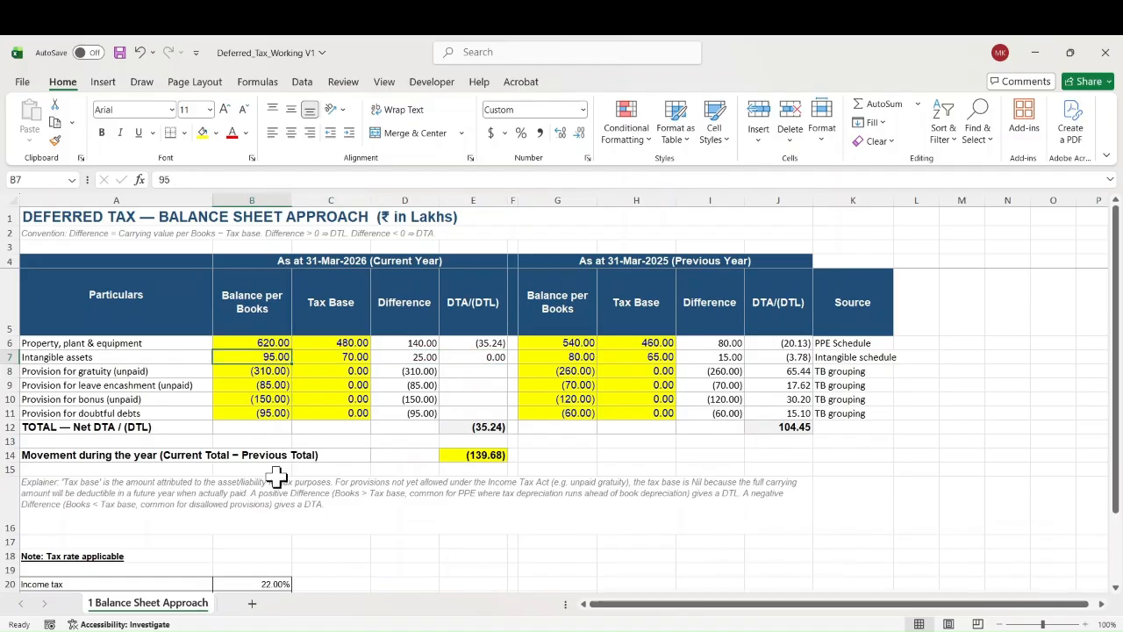
pyautogui.press('Right')
pyautogui.press('Right')
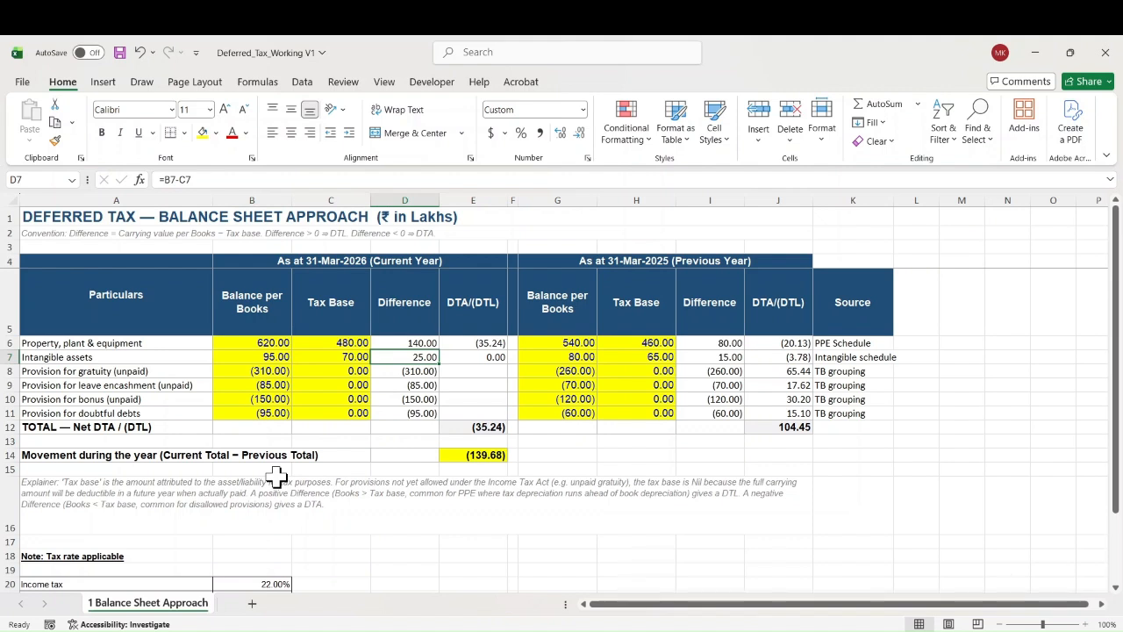
pyautogui.press('Right')
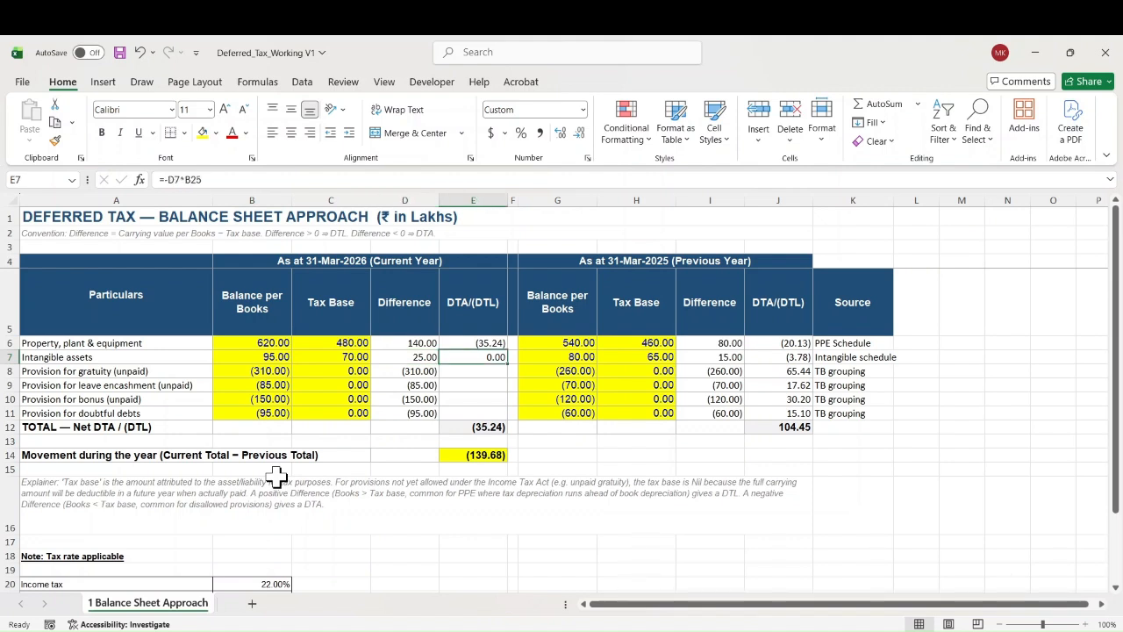
# Make the net rate reference in E6 absolute as $B$24 and fill the corrected formula down to E7.
pyautogui.press('Up')
pyautogui.press('F2')
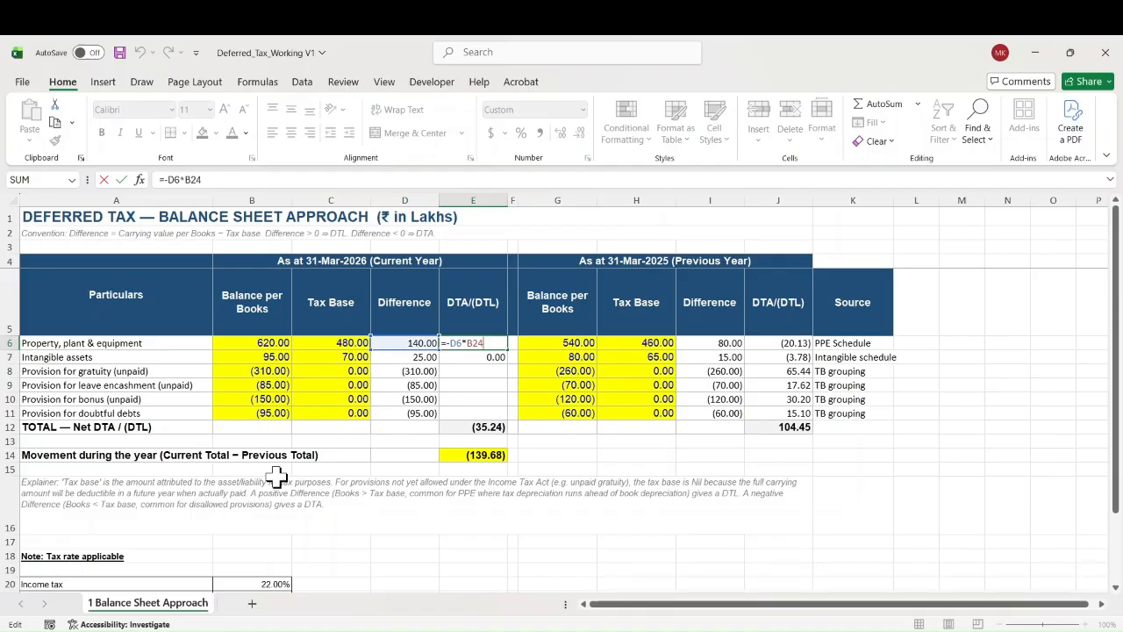
pyautogui.press('F4')
pyautogui.press('Return')
pyautogui.hotkey('ctrl', 'd')
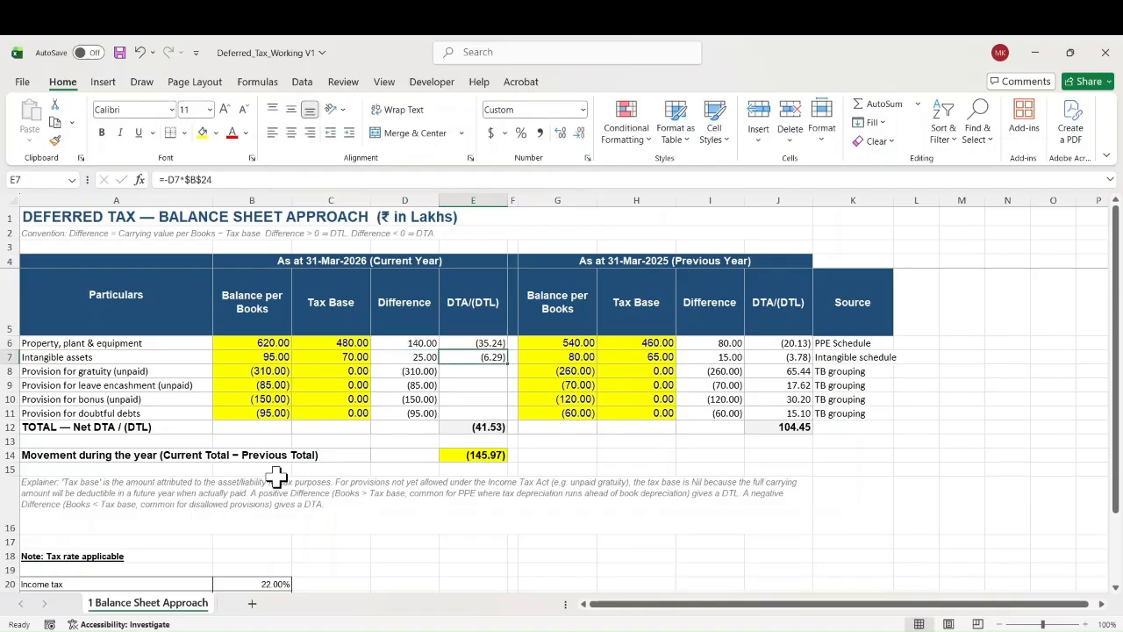
pyautogui.press('Down')
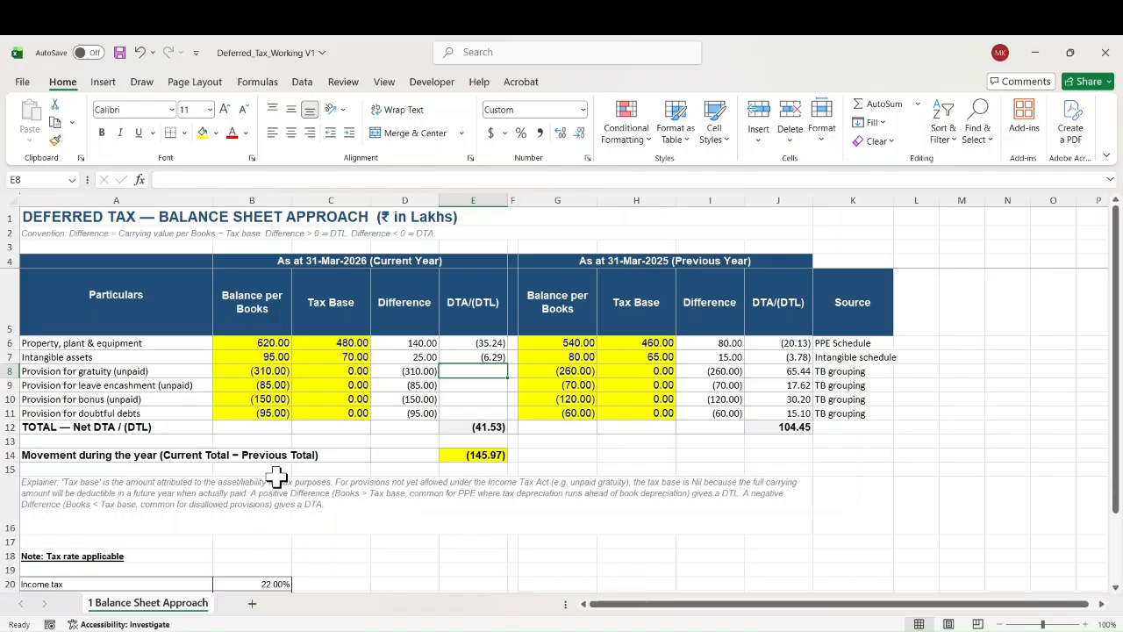
pyautogui.press('Left')
pyautogui.press('Left')
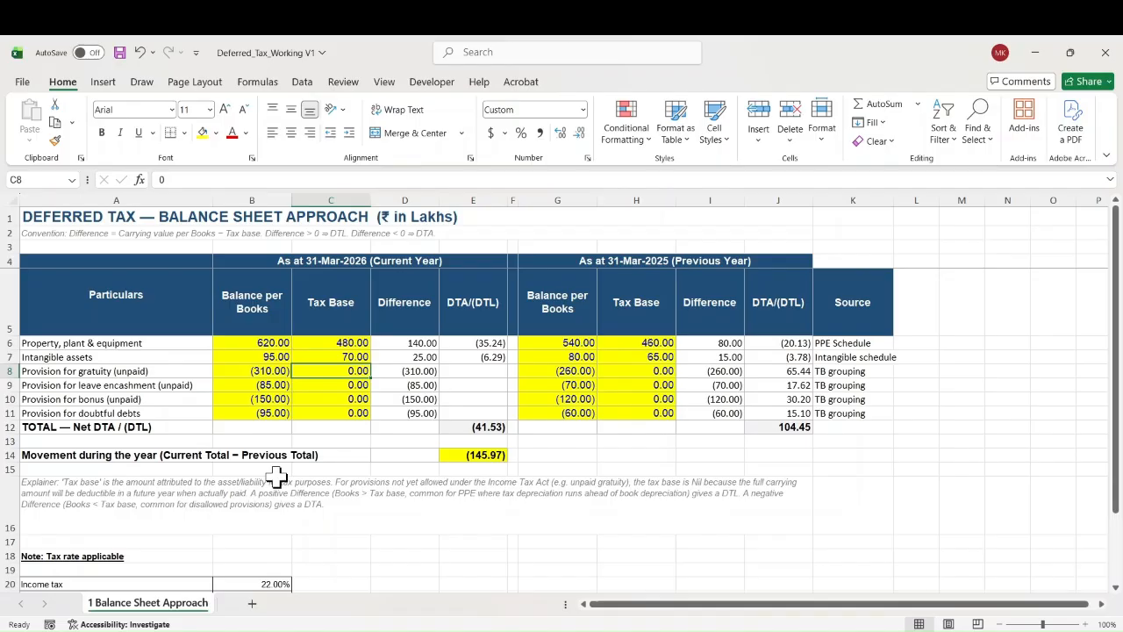
pyautogui.press('Right')
pyautogui.press('Right')
pyautogui.write('=')
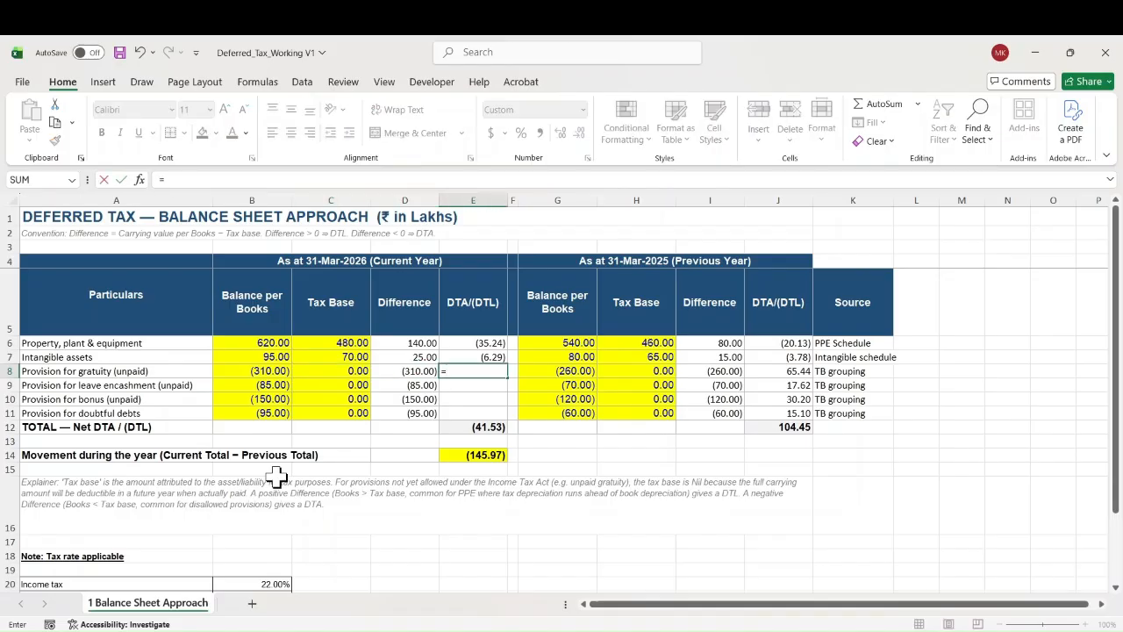
pyautogui.write('-')
pyautogui.press('Left')
pyautogui.write('*')
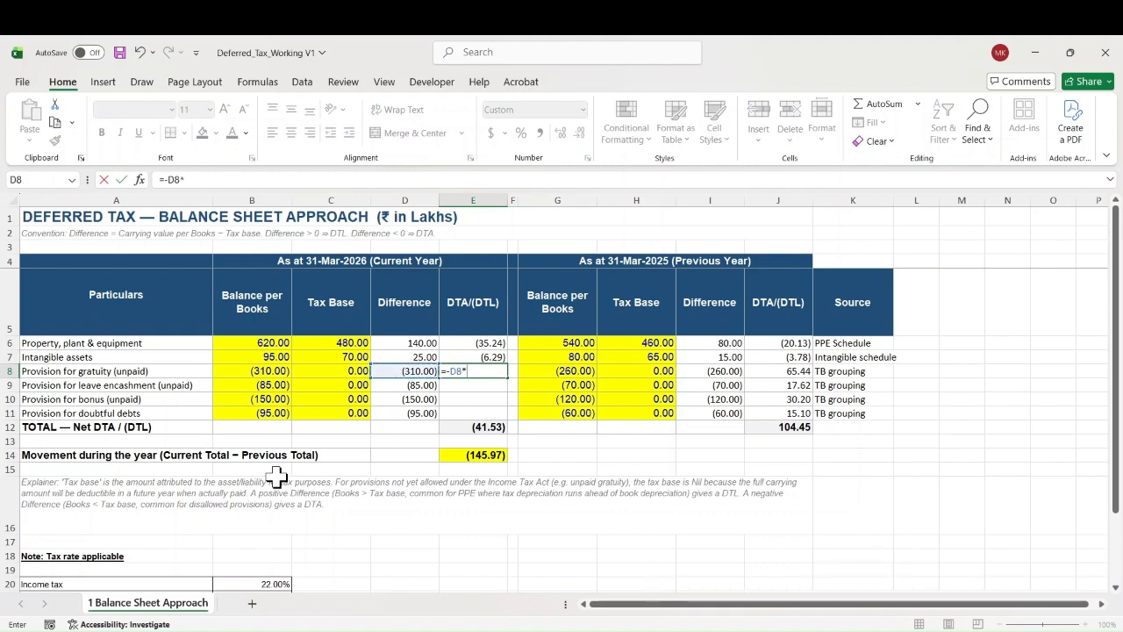
pyautogui.press('Escape')
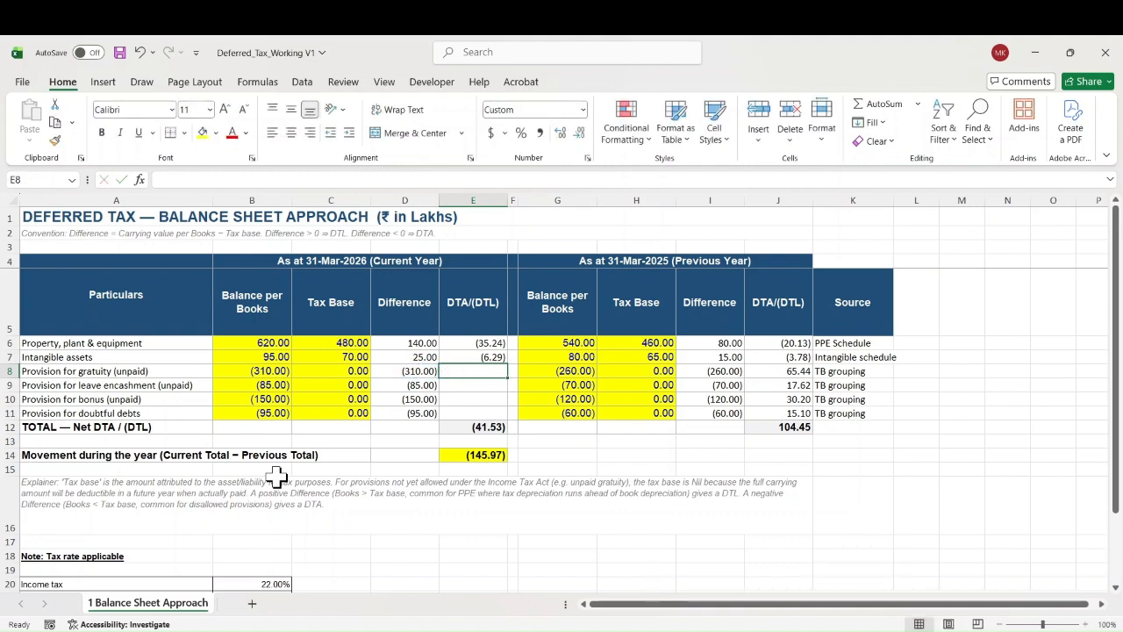
# Fill the DTA/(DTL) formula down from E7 through E11 for the four current-year provision rows.
pyautogui.hotkey('ctrl', 'd')
pyautogui.hotkey('shift', 'Down')
pyautogui.hotkey('shift', 'Down')
pyautogui.hotkey('shift', 'Down')
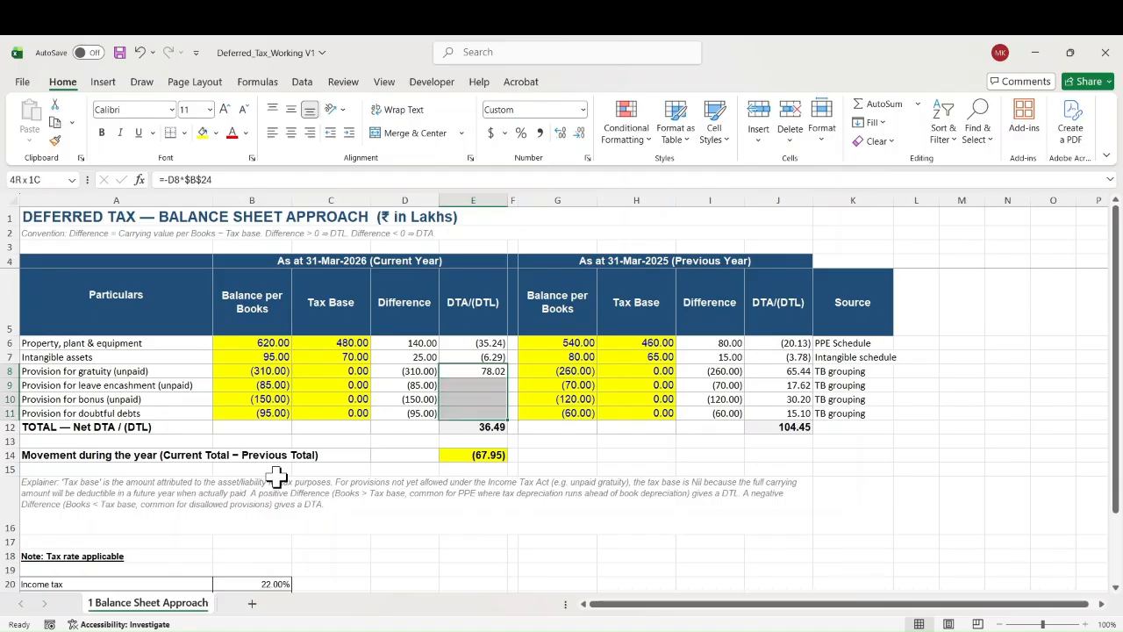
pyautogui.hotkey('ctrl', 'd')
pyautogui.press('Down')
pyautogui.press('Down')
pyautogui.press('Down')
pyautogui.press('Down')
pyautogui.press('Up')
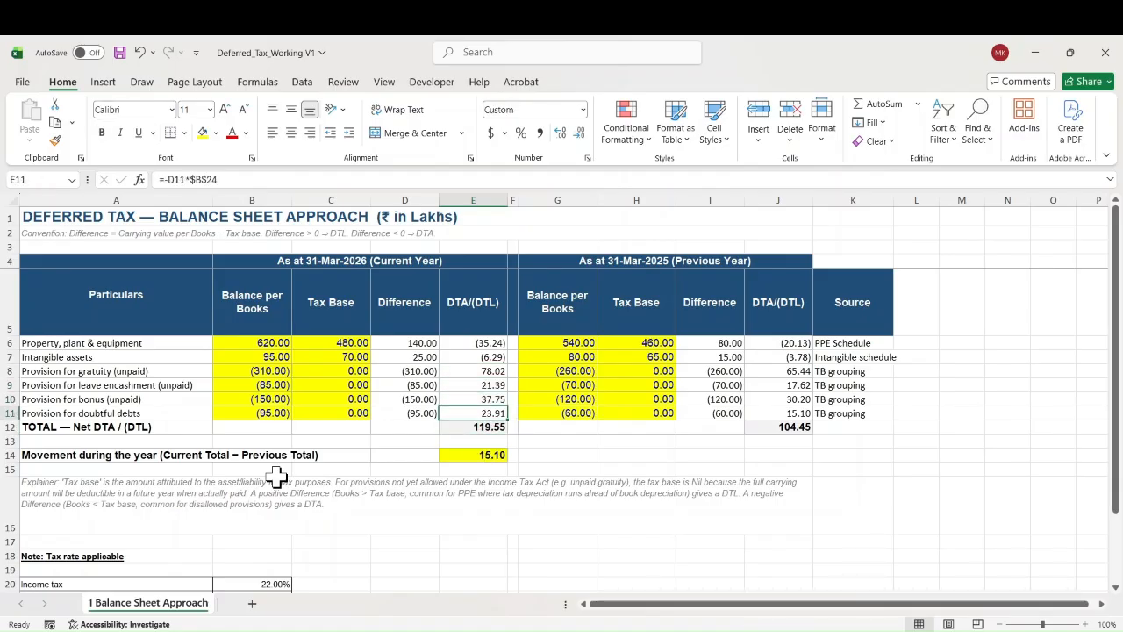
# Examine the current-year net DTA/(DTL) total in E12 and the movement-during-the-year formula in E14.
pyautogui.press('Down')
pyautogui.press('Up')
pyautogui.press('Up')
pyautogui.press('Down')
pyautogui.press('Down')
pyautogui.press('Down')
pyautogui.press('Up')
pyautogui.press('Up')
pyautogui.press('Down')
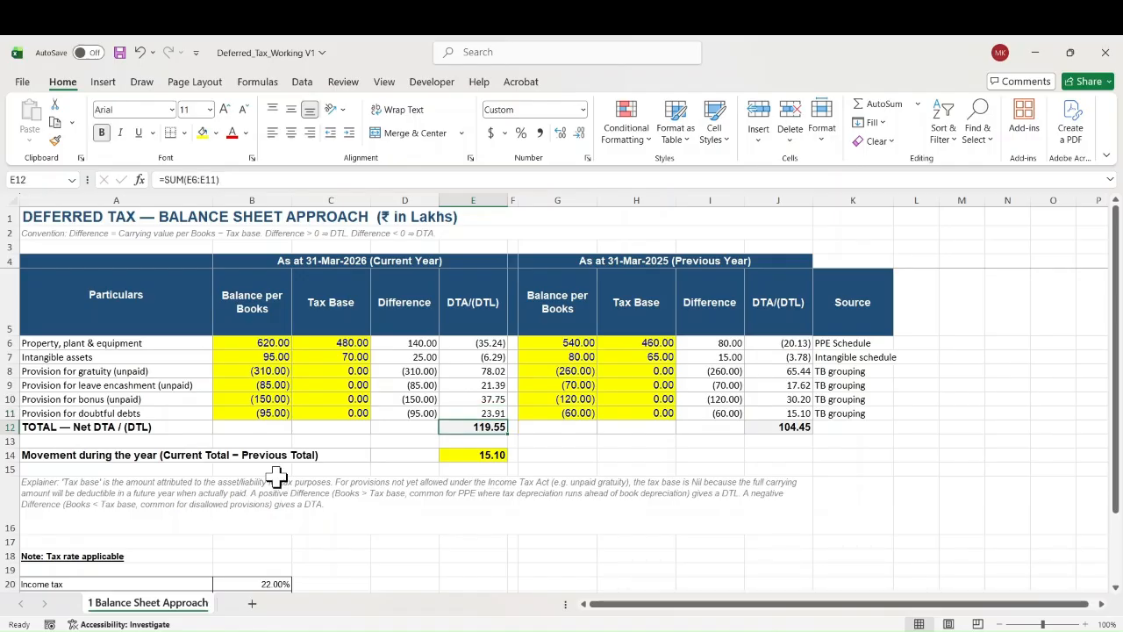
pyautogui.press('Down')
pyautogui.press('Down')
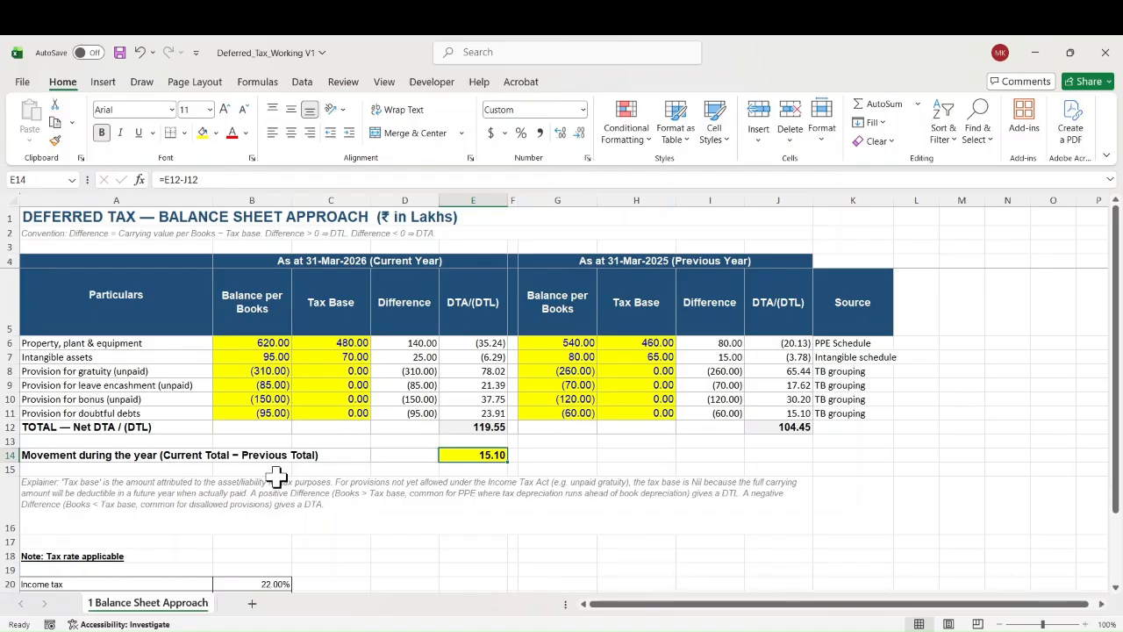
# Enter the label DTA in K14, on the movement row under the Source column.
pyautogui.press('Right')
pyautogui.press('Right')
pyautogui.press('Right')
pyautogui.press('Right')
pyautogui.press('Right')
pyautogui.press('Right')
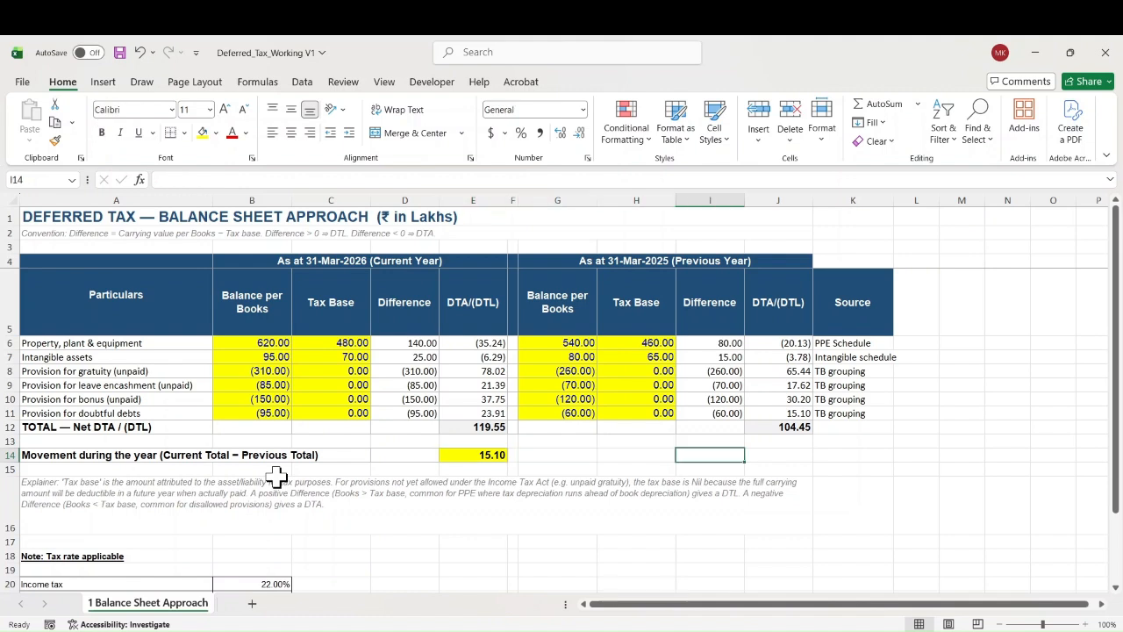
pyautogui.write('DTA')
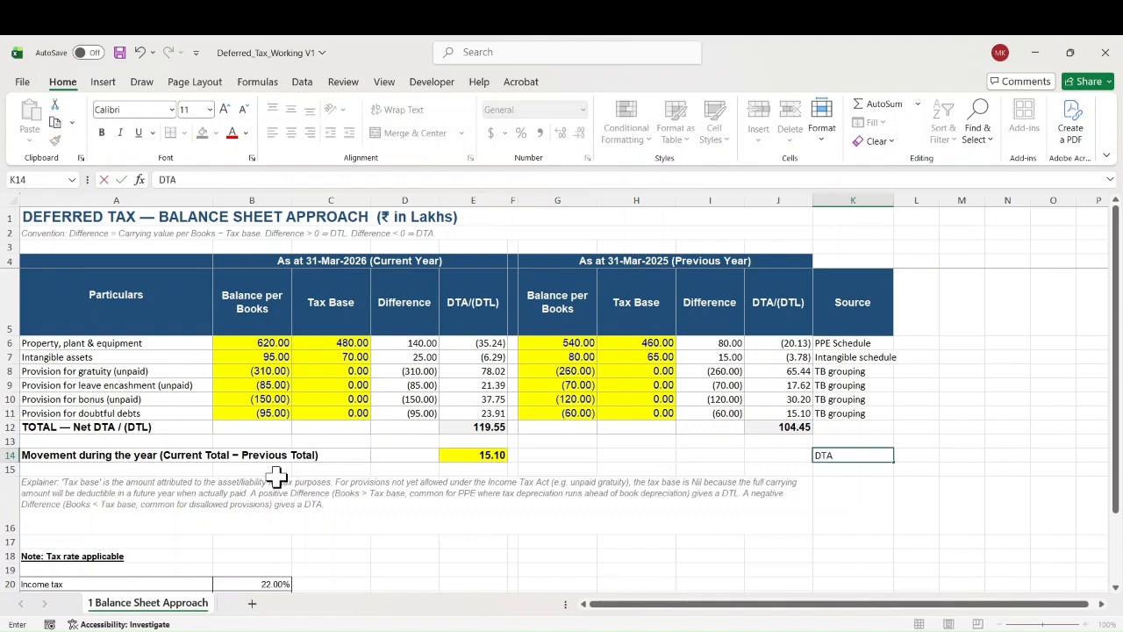
pyautogui.press('Tab')
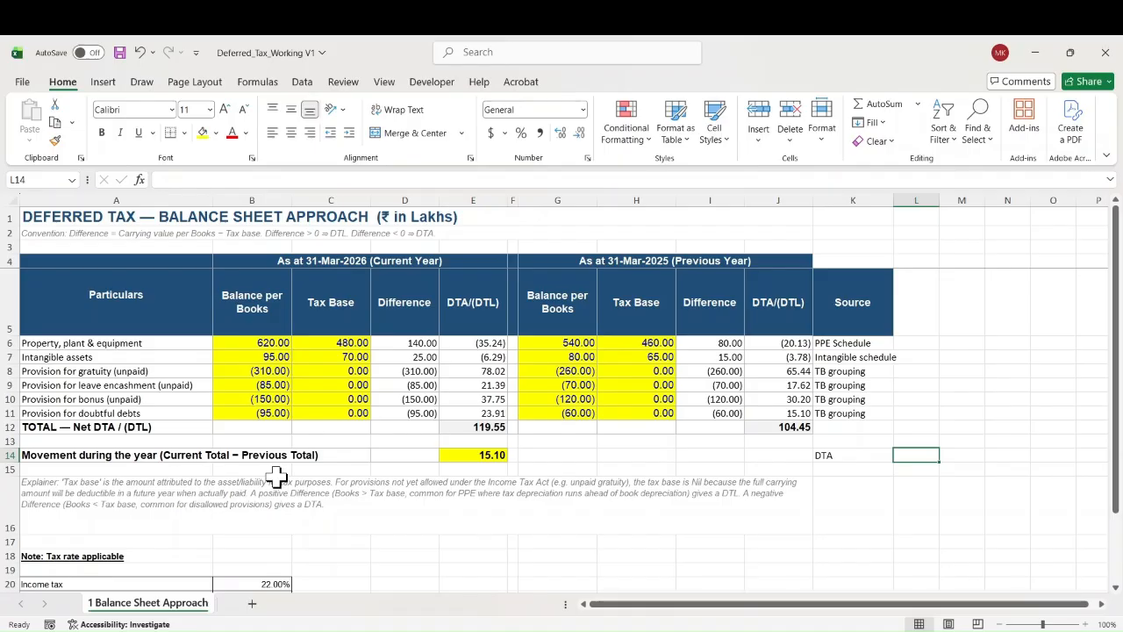
# Link L14 to the movement during the year with =E14 as the DTA amount.
pyautogui.write('=')
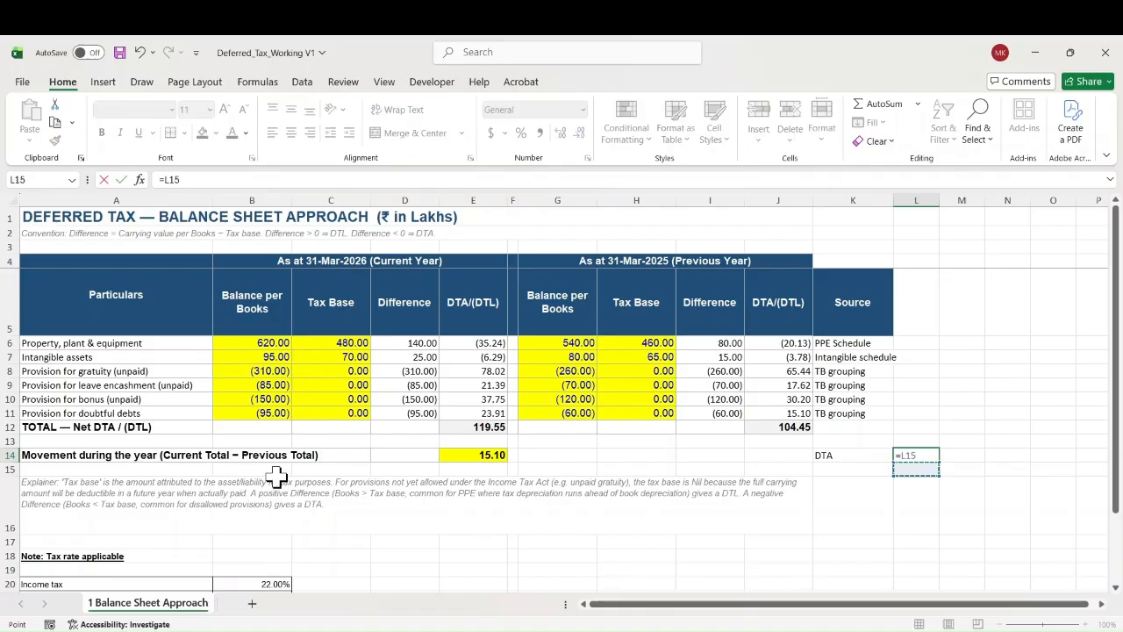
pyautogui.press('Left')
pyautogui.press('Left')
pyautogui.press('Left')
pyautogui.press('Left')
pyautogui.press('Left')
pyautogui.press('Left')
pyautogui.press('Left')
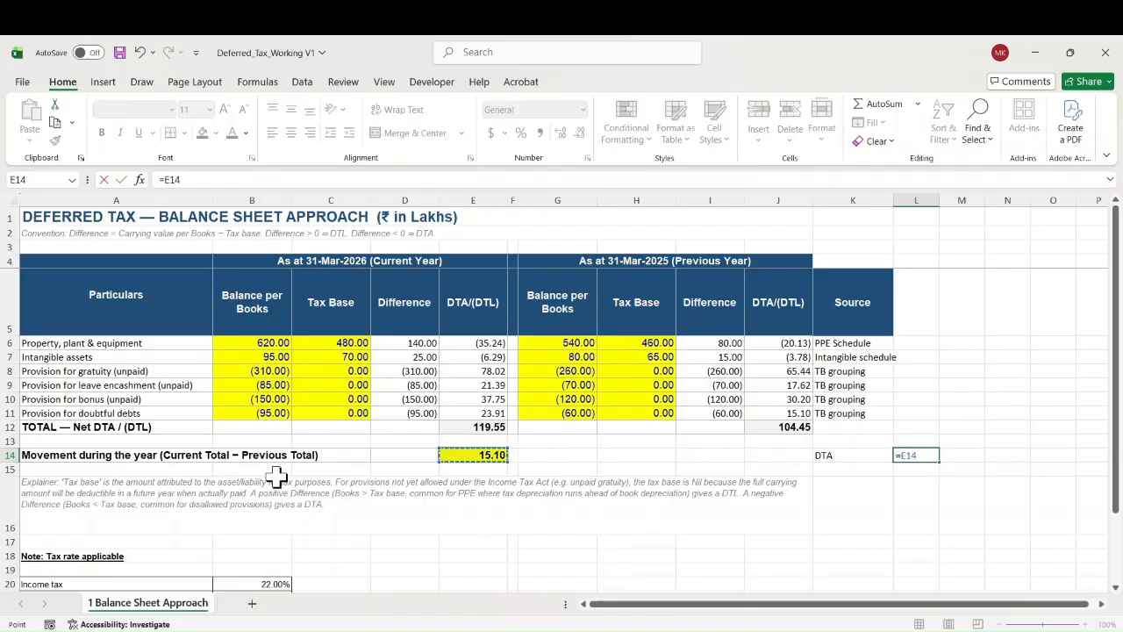
pyautogui.press('Return')
# Enter the label To P&L in K15 as the second line of the journal entry.
pyautogui.write('To')
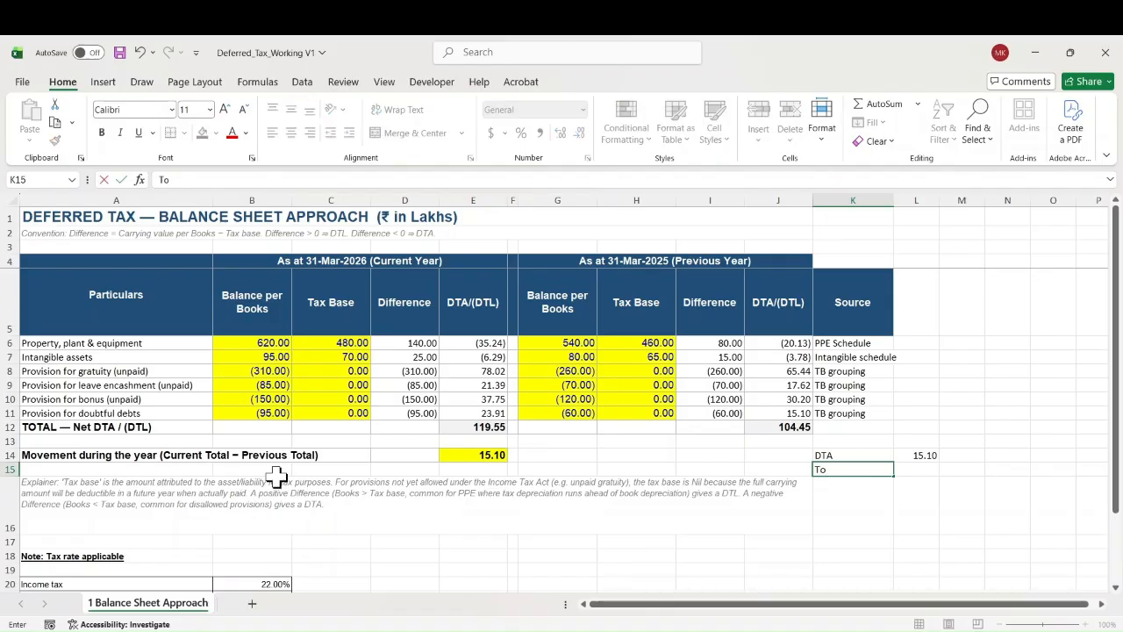
pyautogui.write(' P(')
pyautogui.press('BackSpace')
pyautogui.write('&L')
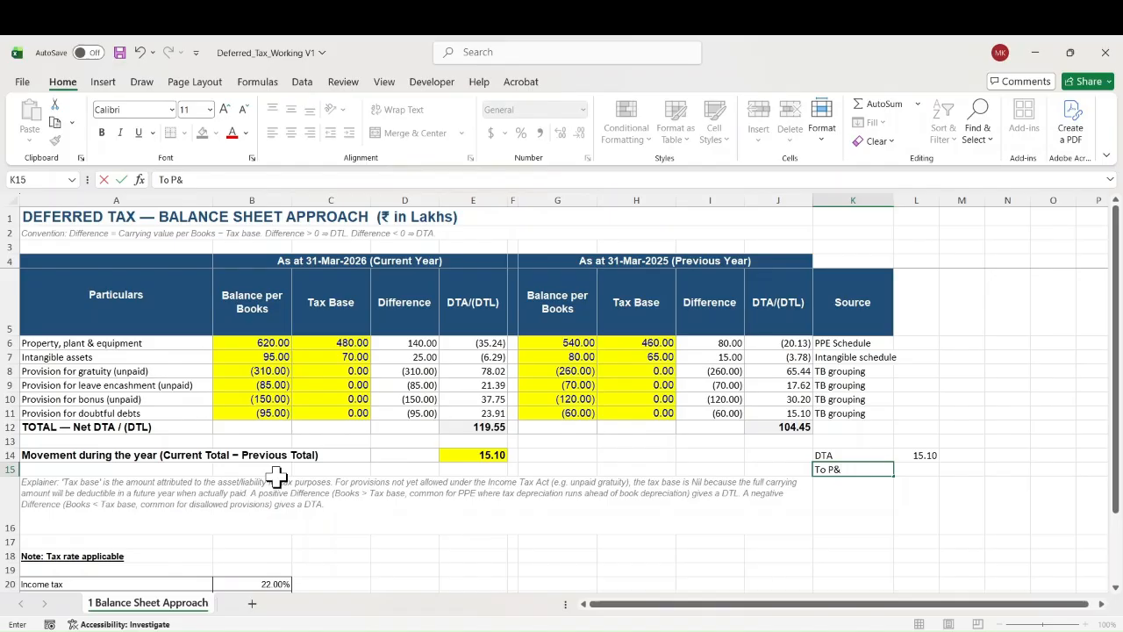
pyautogui.press('Tab')
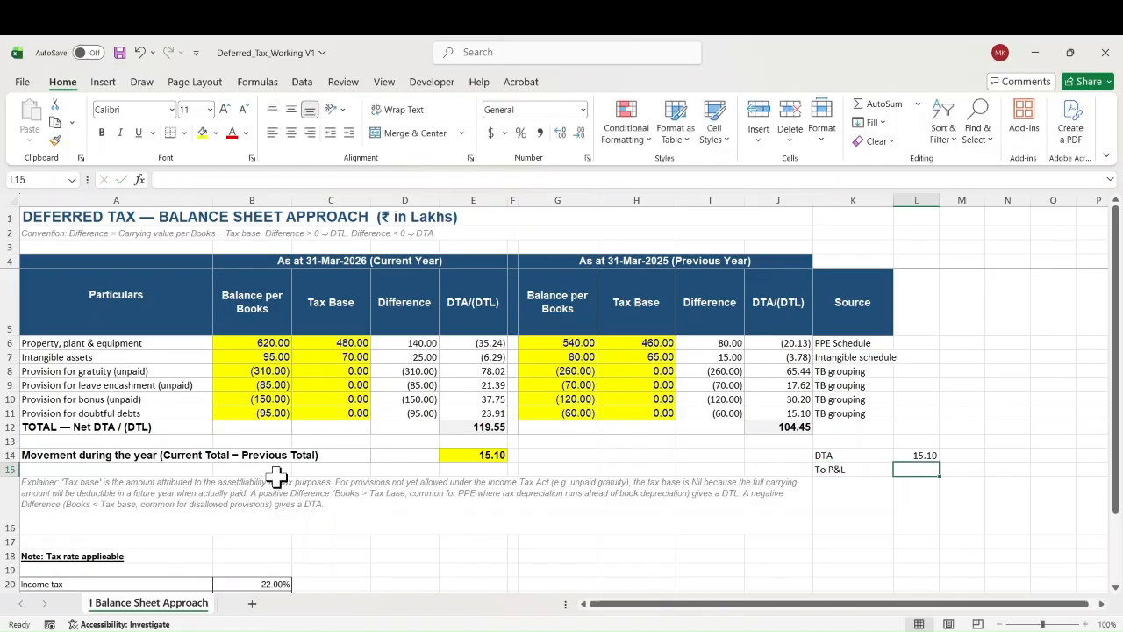
# Calculate the To P&L amount in L15 as =-L14, the negative of the DTA amount.
pyautogui.write('--')
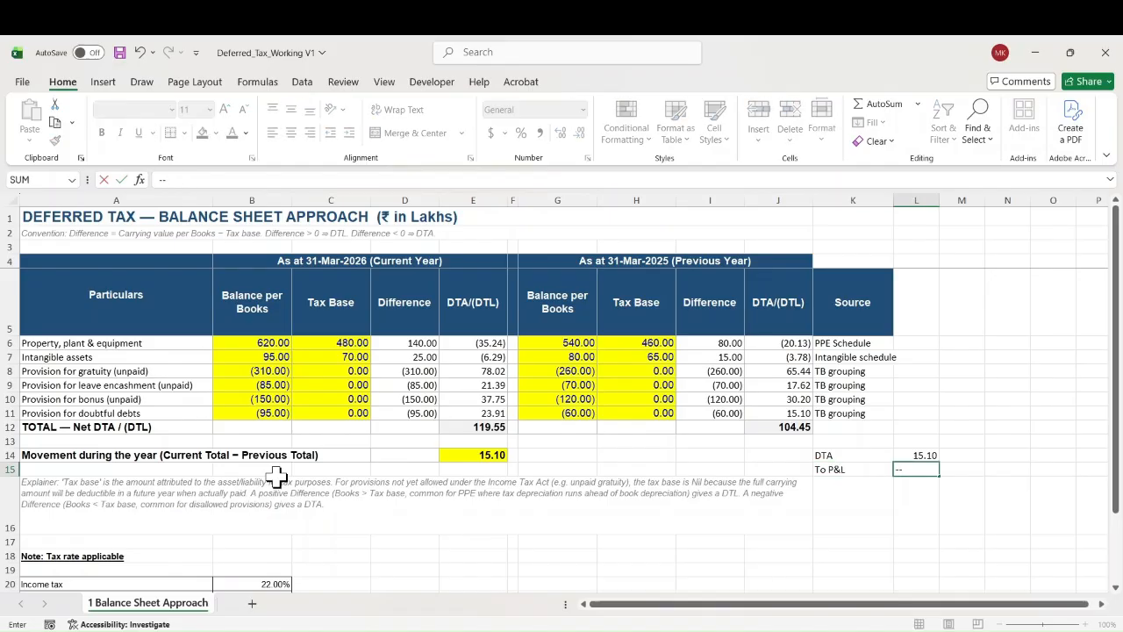
pyautogui.press('BackSpace')
pyautogui.press('BackSpace')
pyautogui.write('=')
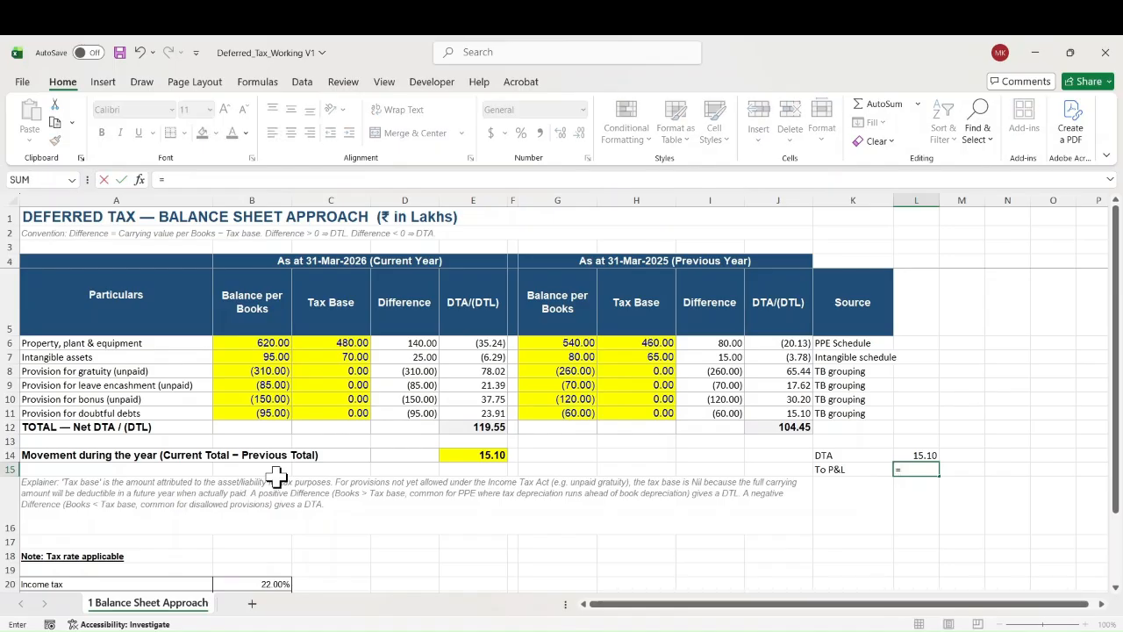
pyautogui.write('-')
pyautogui.press('Up')
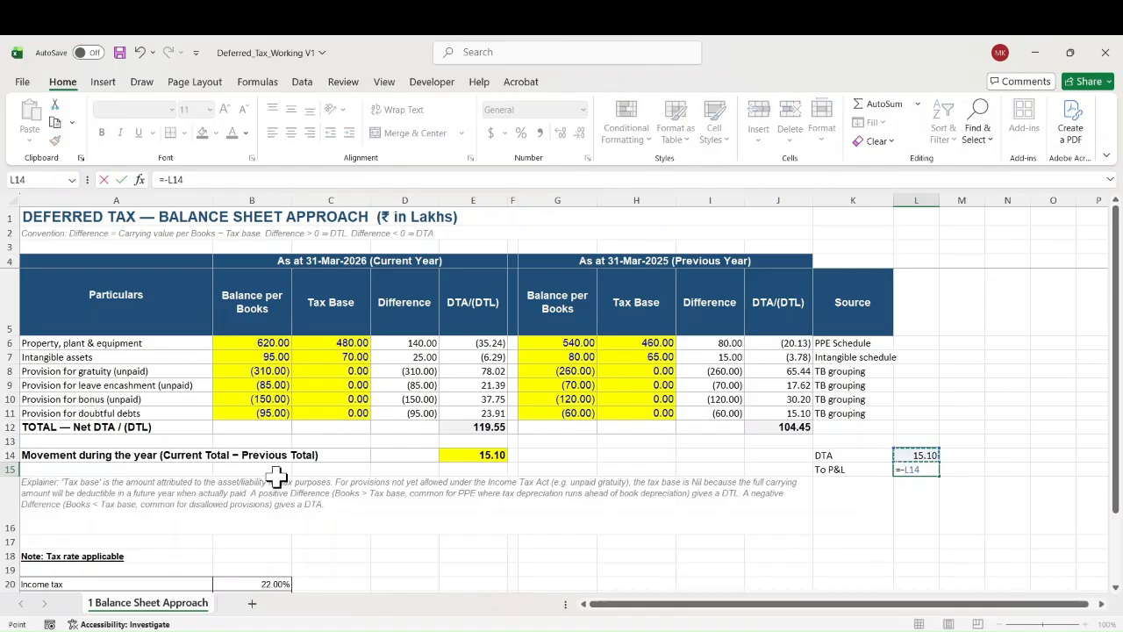
pyautogui.press('Return')
# Review the DTA and To P&L journal entry lines in K14:L15.
pyautogui.press('Left')
pyautogui.press('Up')
pyautogui.press('Up')
pyautogui.press('Right')
pyautogui.press('Down')
pyautogui.press('Down')
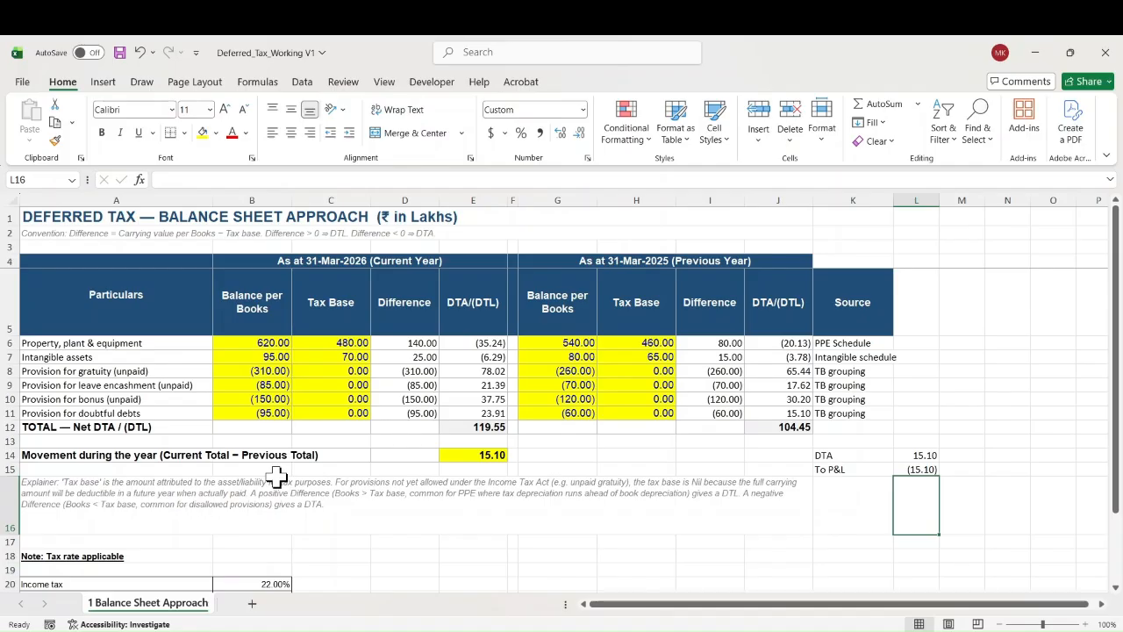
pyautogui.press('Up')
pyautogui.press('Left')
pyautogui.press('Left')
pyautogui.press('Right')
pyautogui.press('Right')
pyautogui.press('Left')
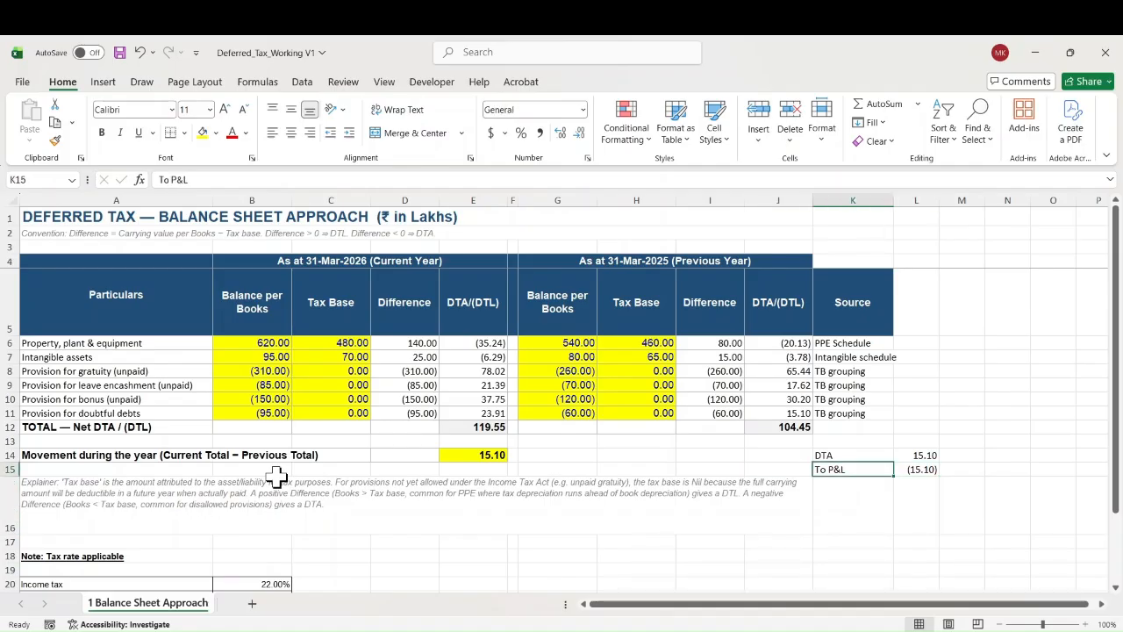
pyautogui.press('Left')
pyautogui.press('Left')
pyautogui.press('Left')
pyautogui.press('Left')
pyautogui.press('Left')
pyautogui.press('Left')
pyautogui.press('Left')
pyautogui.press('Left')
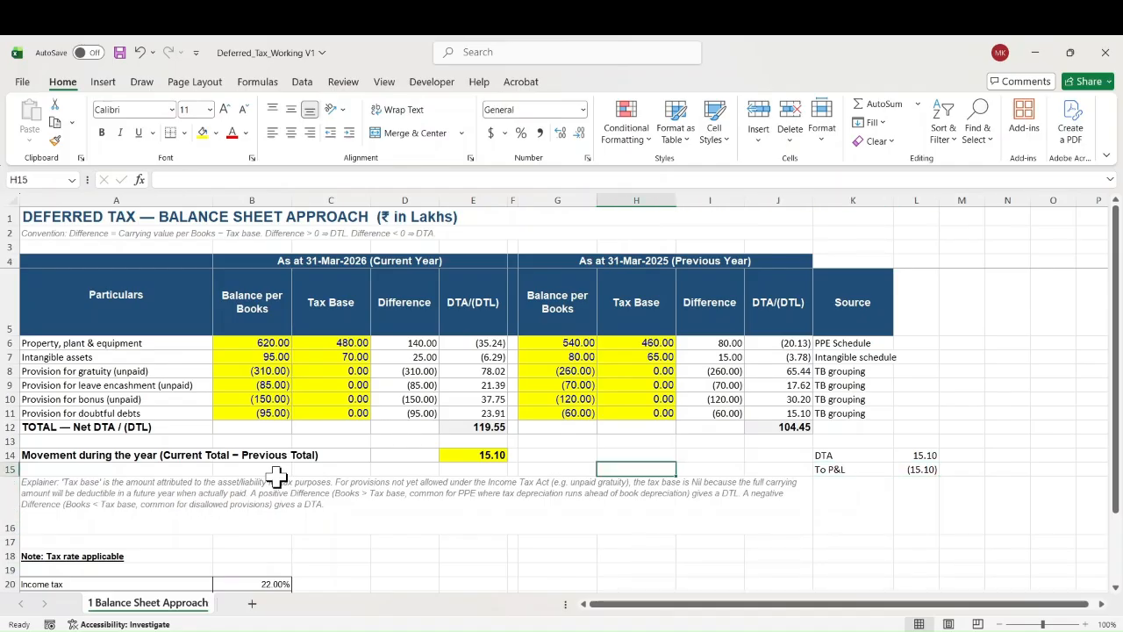
pyautogui.press('Left')
pyautogui.press('Left')
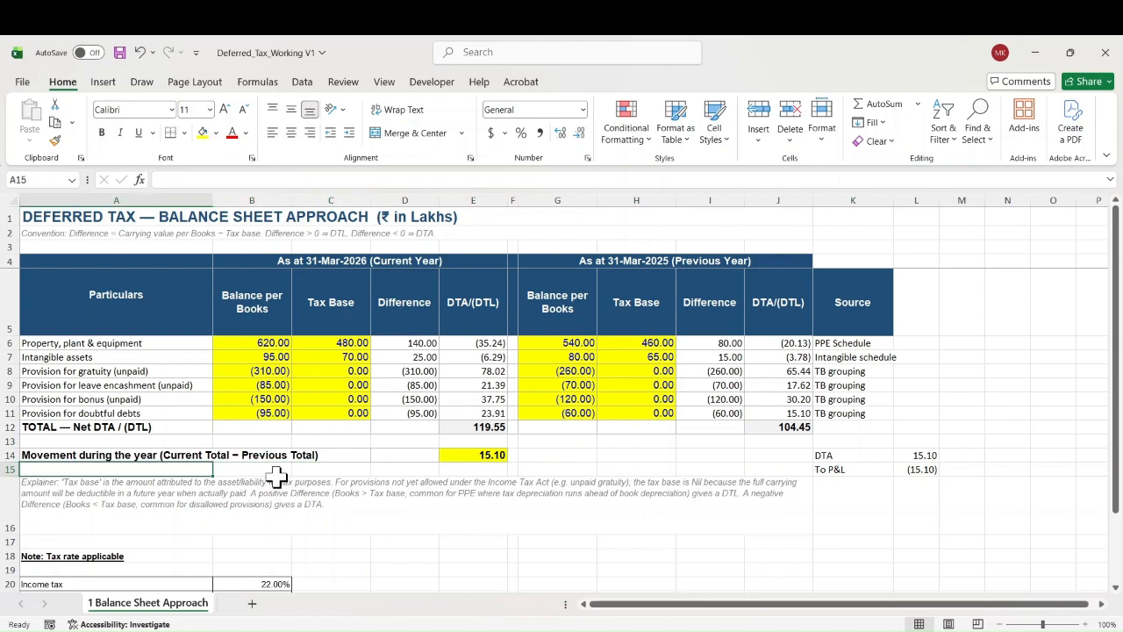
# Switch from the Excel workbook to another open window.
pyautogui.hotkey('alt', 'Tab')
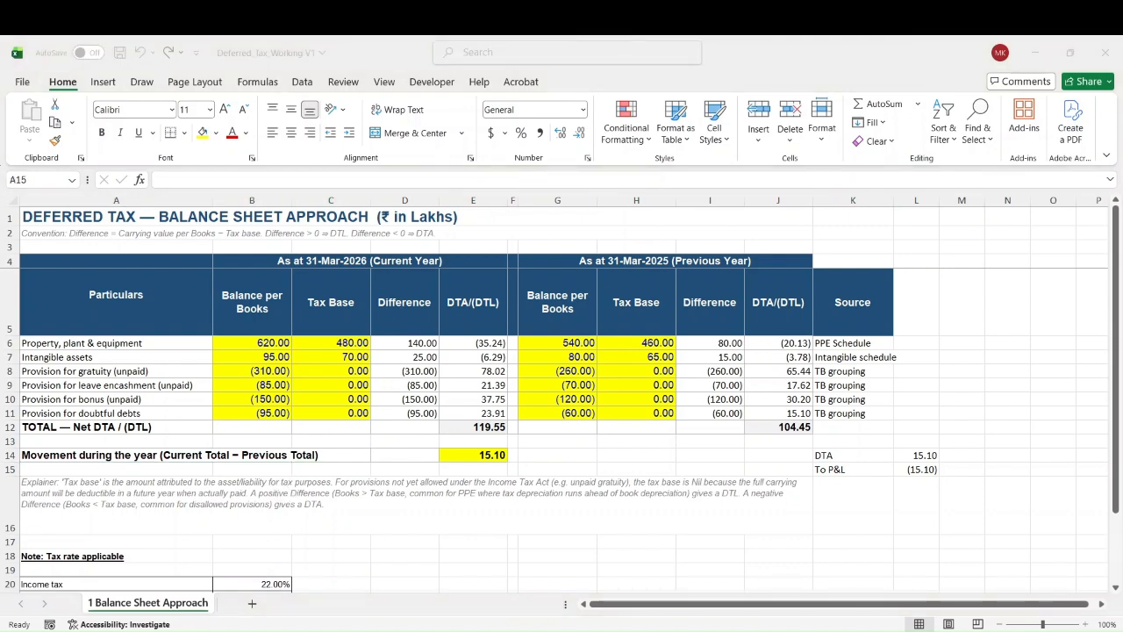